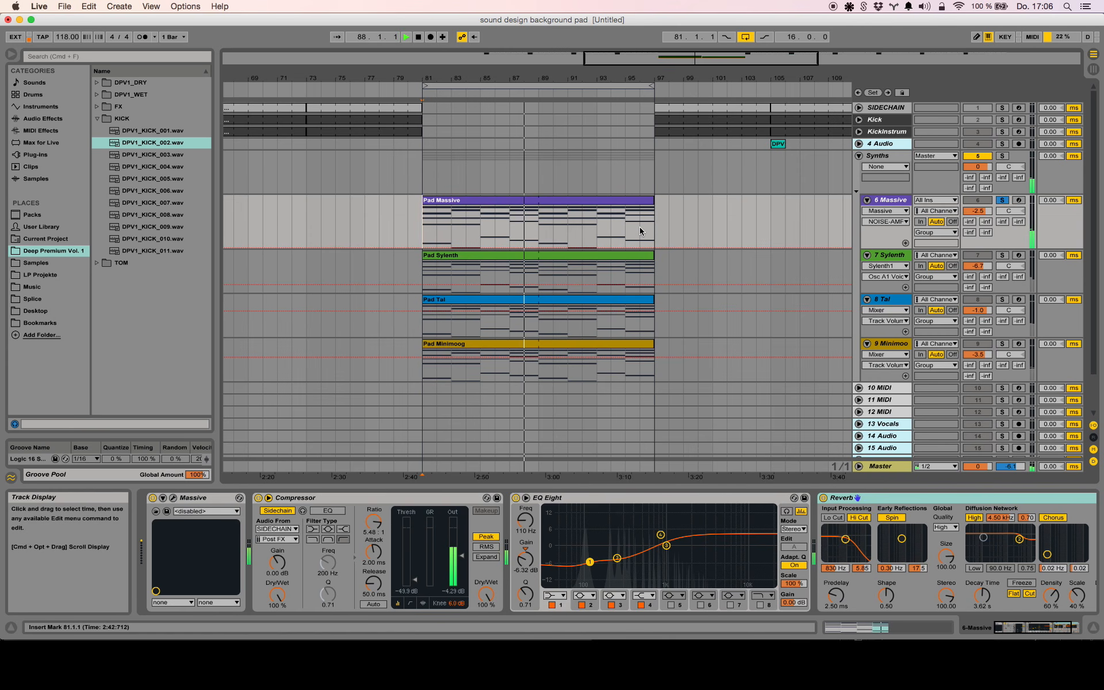
# Open the notes of the Pad Massive clip and play the beginning of its chord progression.
pyautogui.press('space')
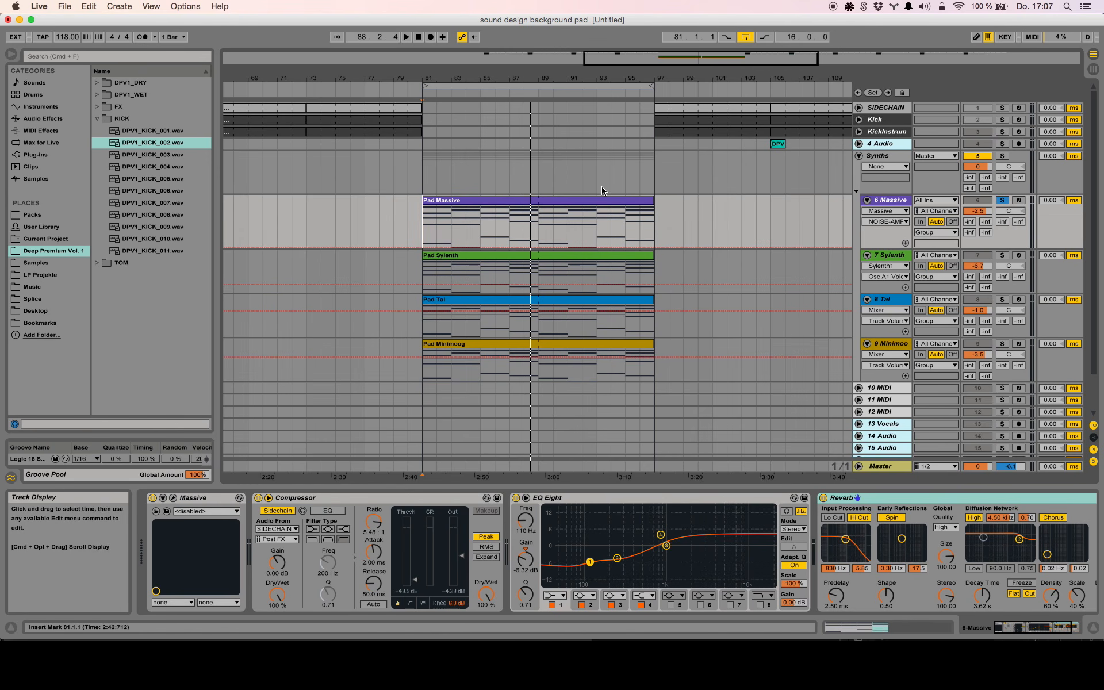
pyautogui.doubleClick(506, 204)
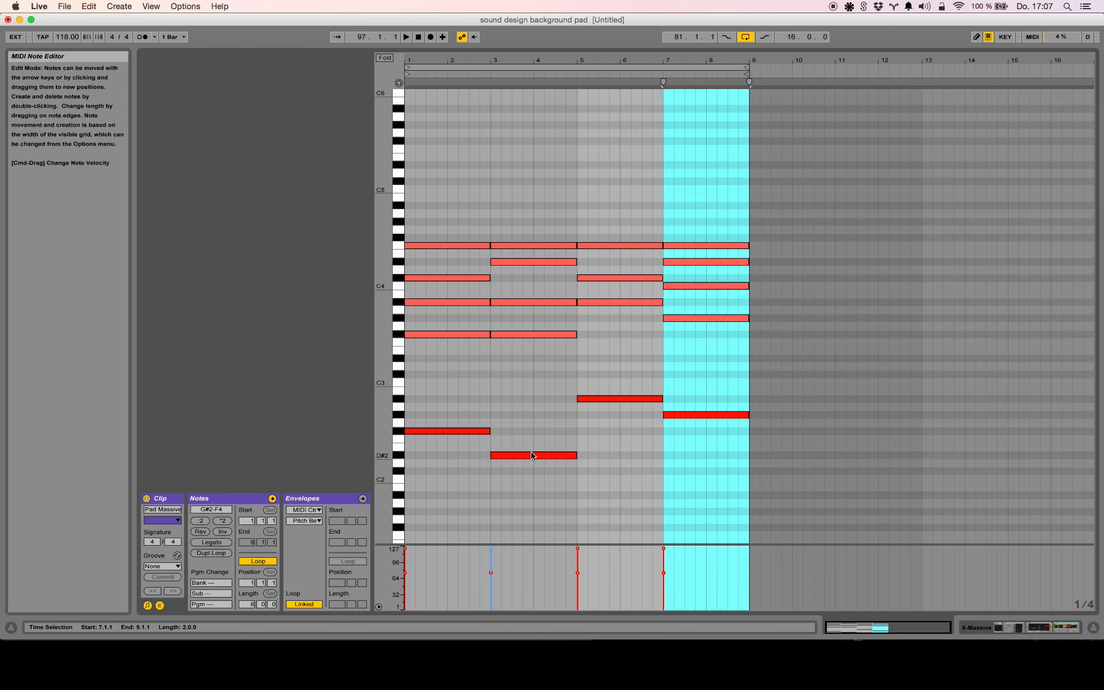
pyautogui.press('space')
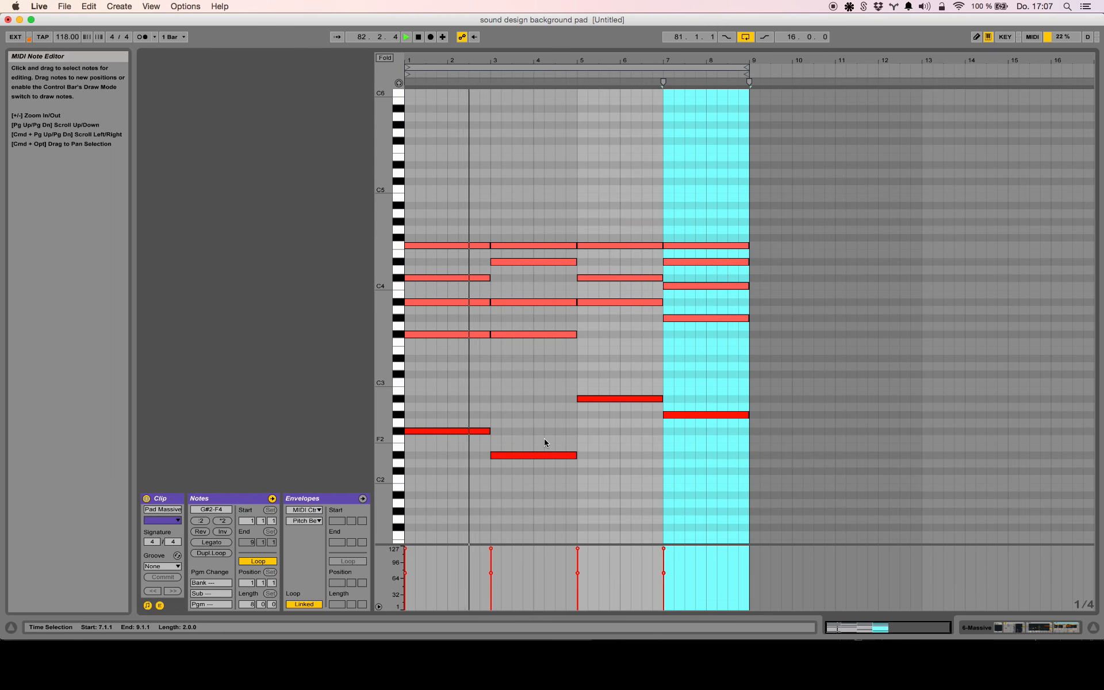
pyautogui.press('space')
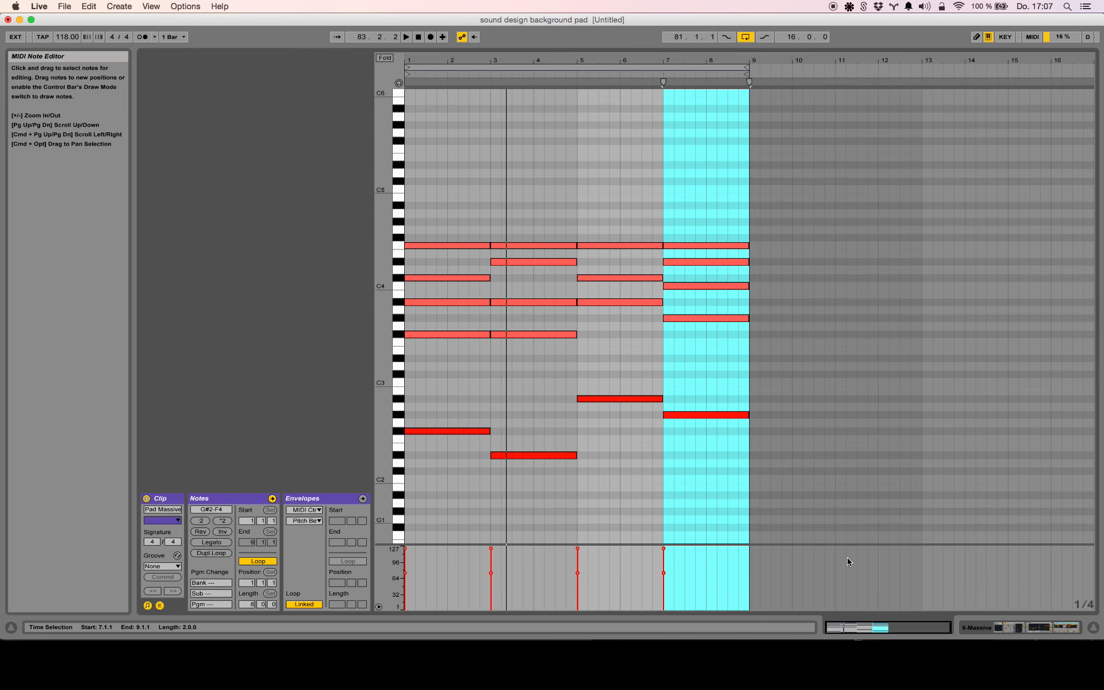
# Return to the Massive track's device chain, open the Massive synth's window and move it clear of the track controls.
pyautogui.click(1028, 632)
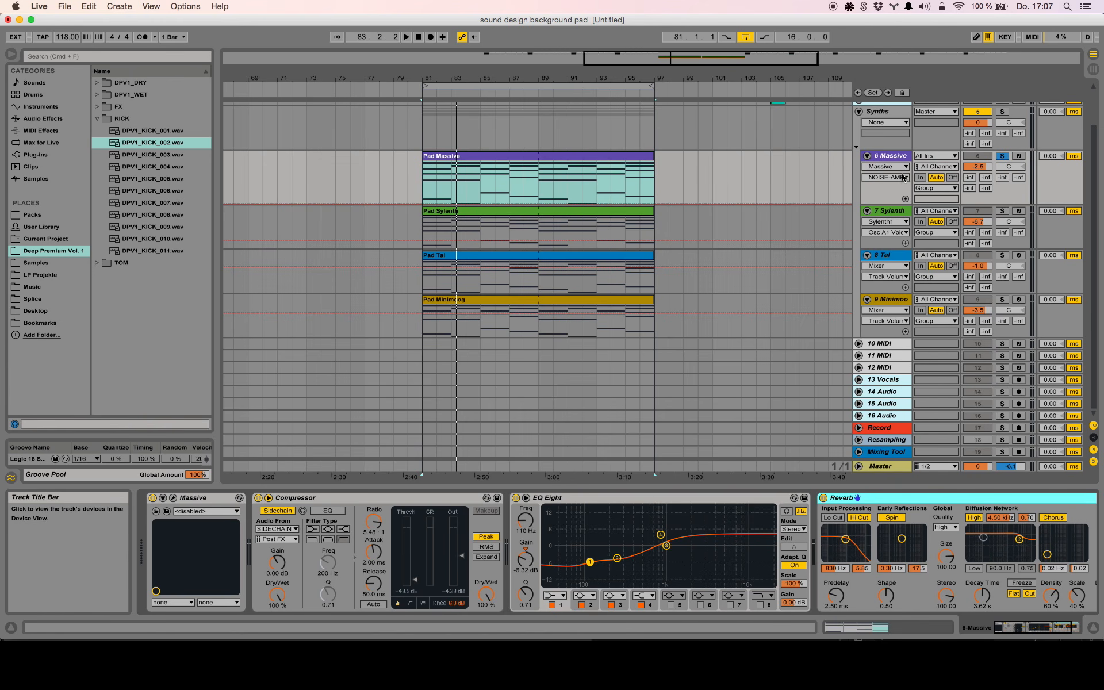
pyautogui.click(175, 500)
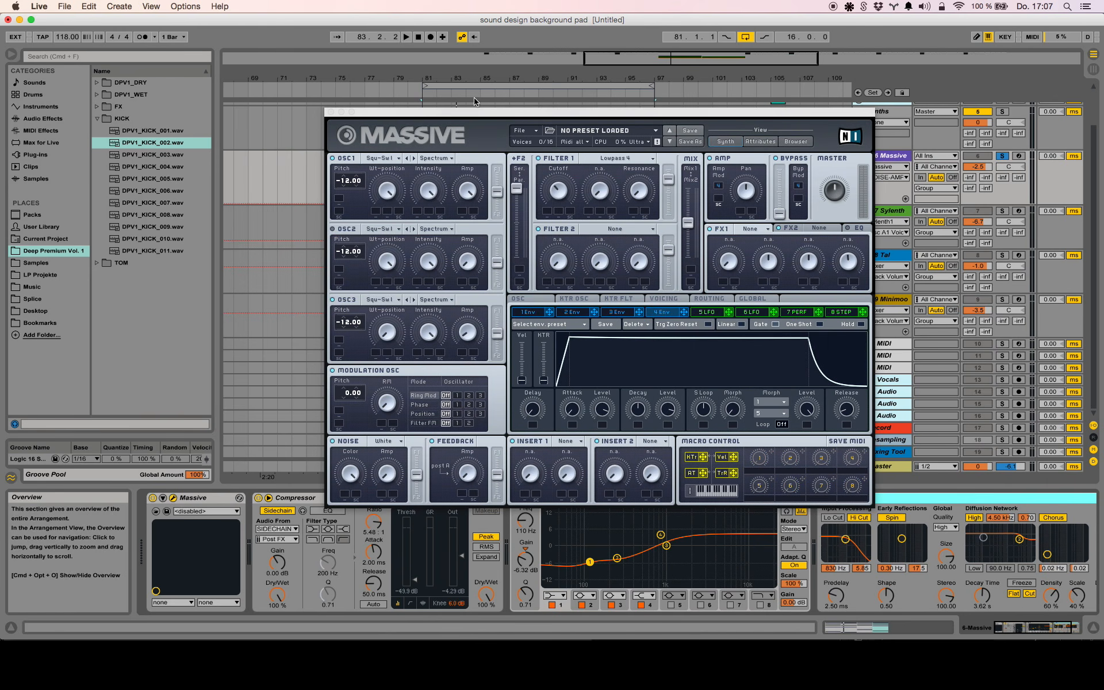
pyautogui.moveTo(467, 111); pyautogui.dragTo(375, 140)
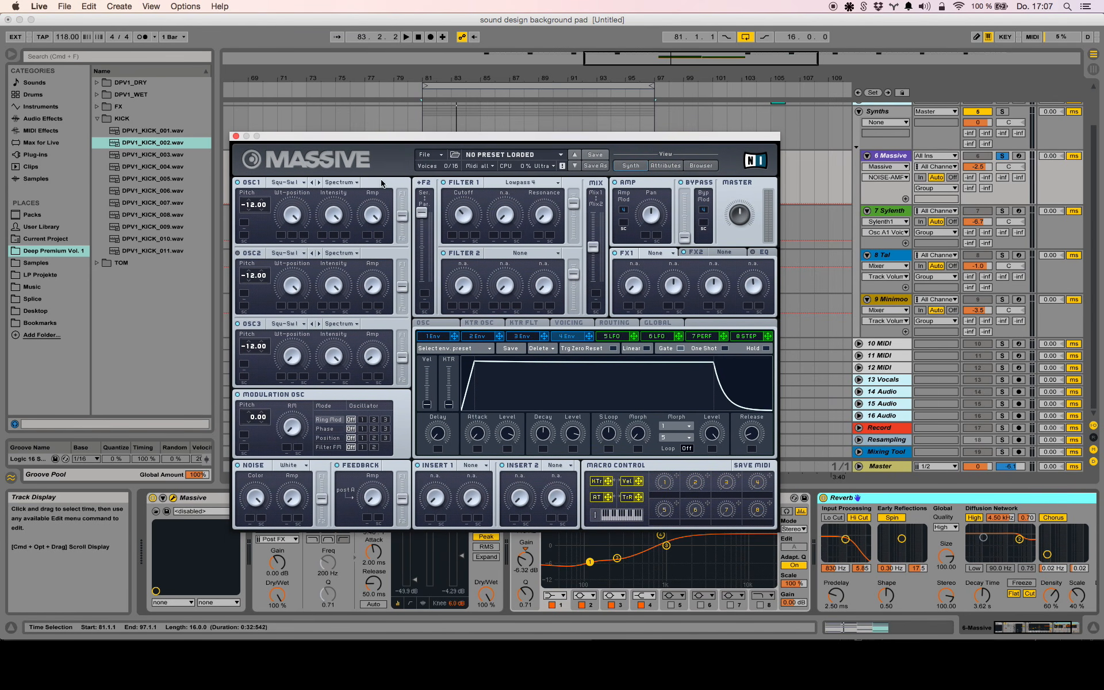
# Inspect the wavetable and wavetable-position settings of Massive's three oscillators, including the list of available wavetables.
pyautogui.click(281, 183)
pyautogui.click(348, 194)
pyautogui.click(290, 220)
pyautogui.click(295, 324)
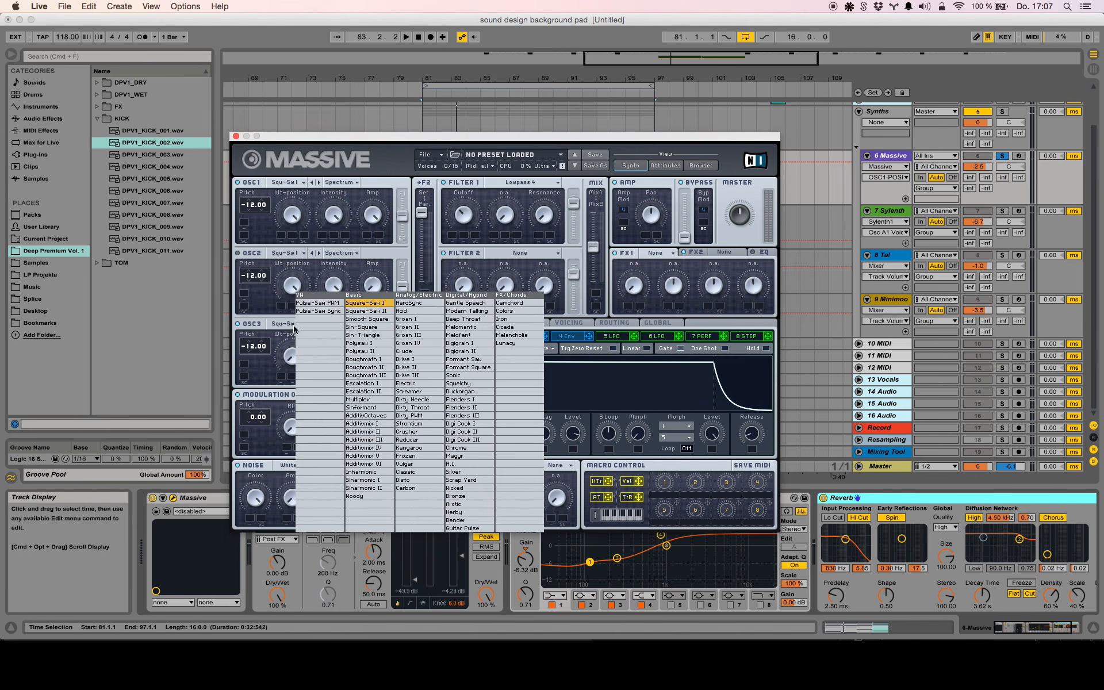
pyautogui.click(352, 311)
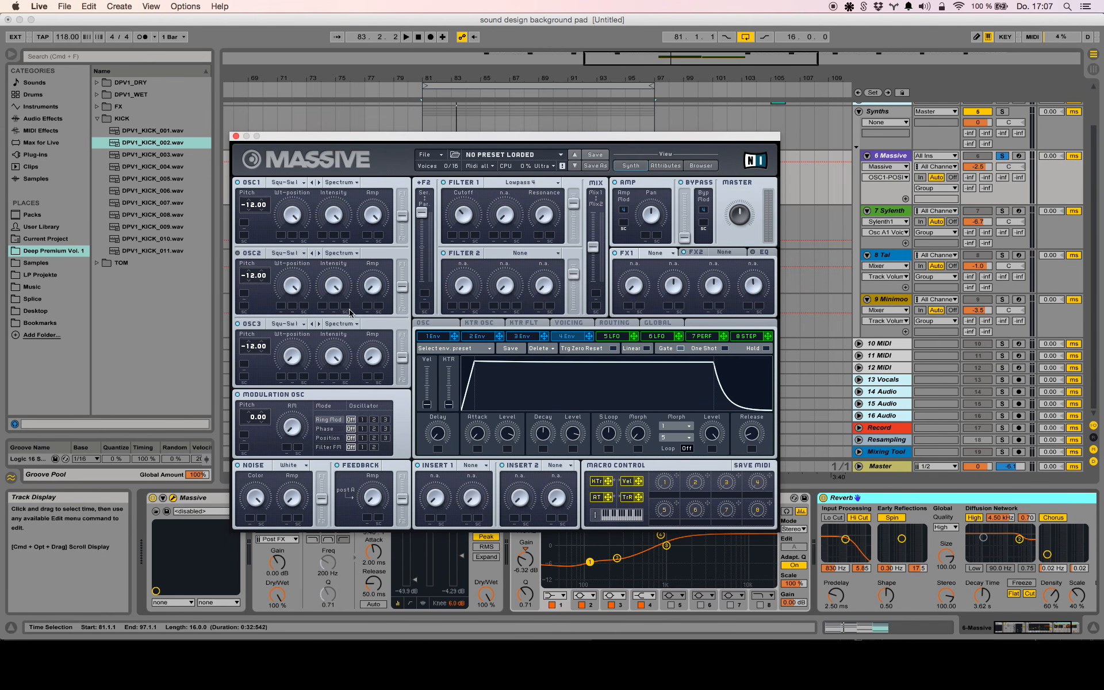
pyautogui.click(298, 359)
# Play the Massive pad while reviewing the Filter 1 cutoff and the fourth envelope's attack settings, then close the synth's window.
pyautogui.press('space')
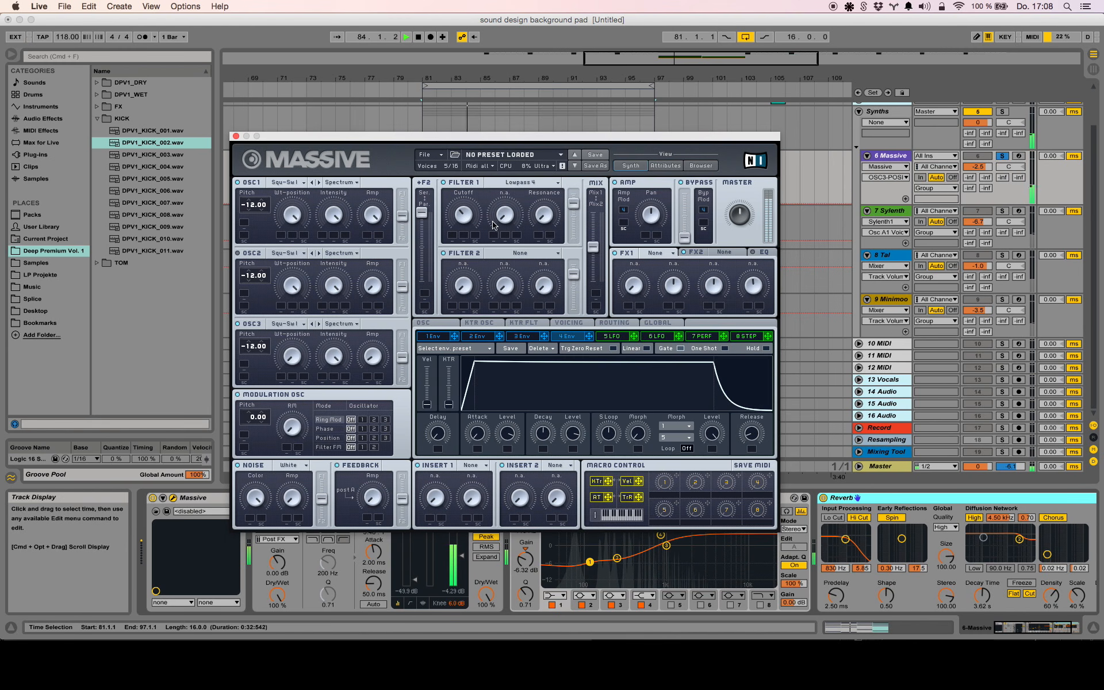
pyautogui.click(464, 217)
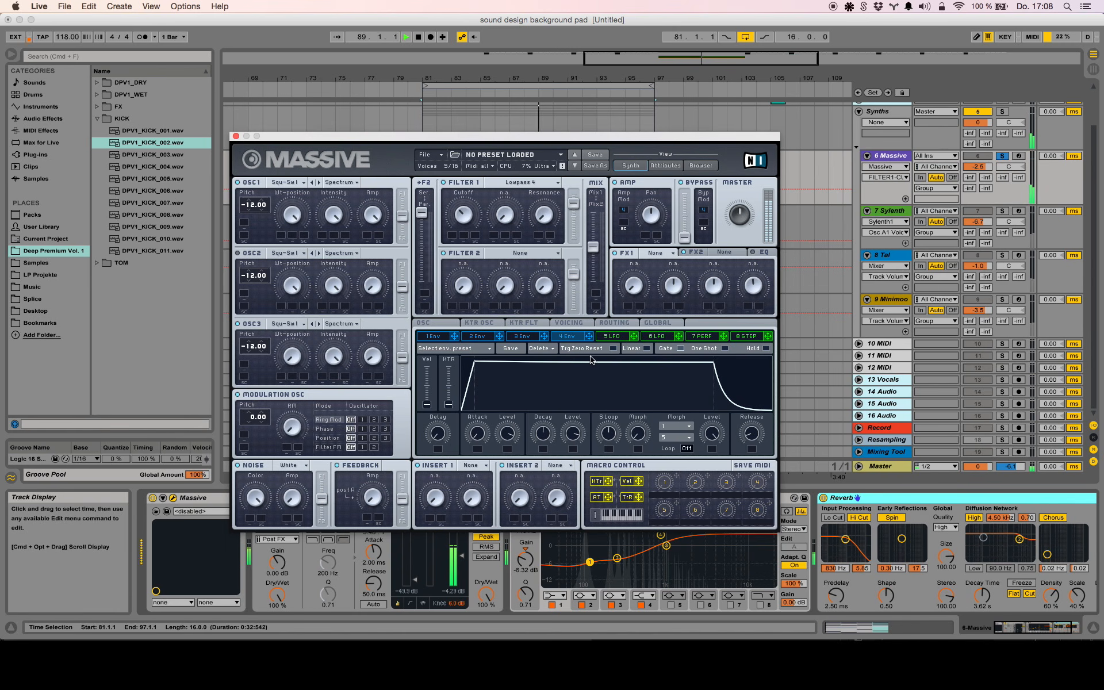
pyautogui.press('space')
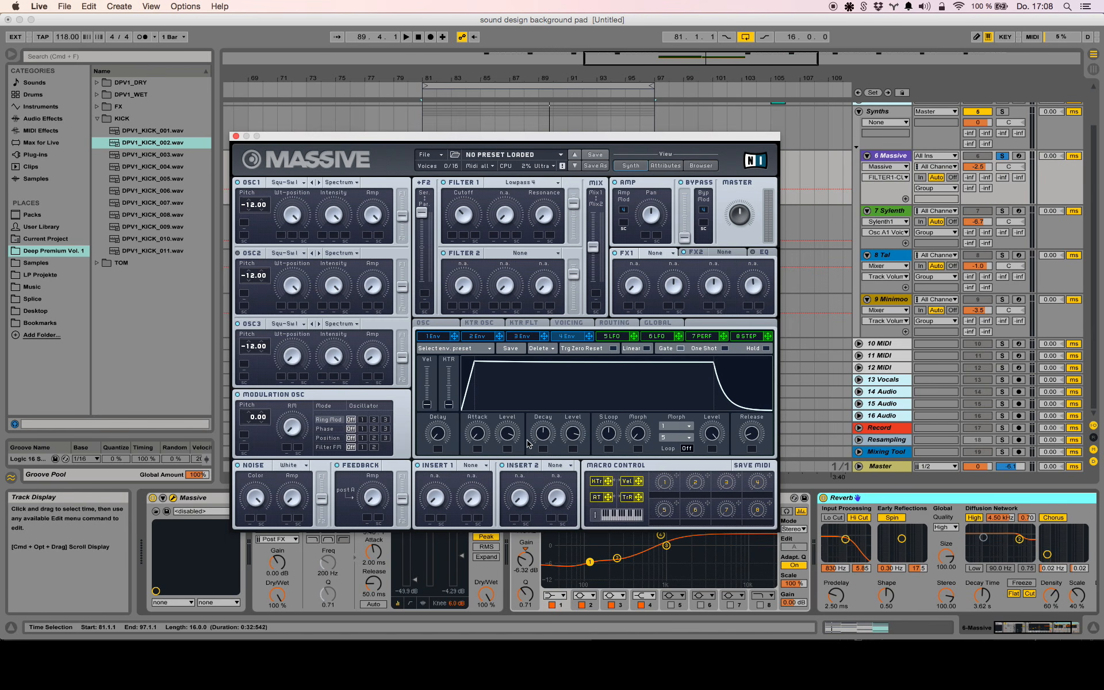
pyautogui.moveTo(514, 435); pyautogui.dragTo(515, 442)
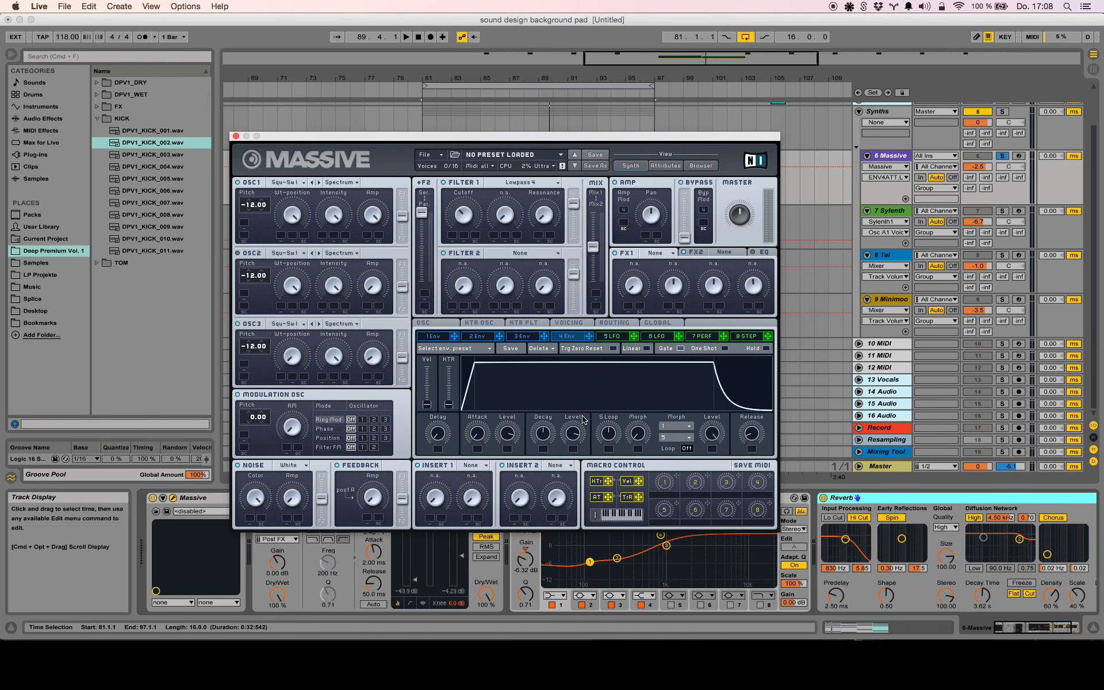
pyautogui.click(235, 136)
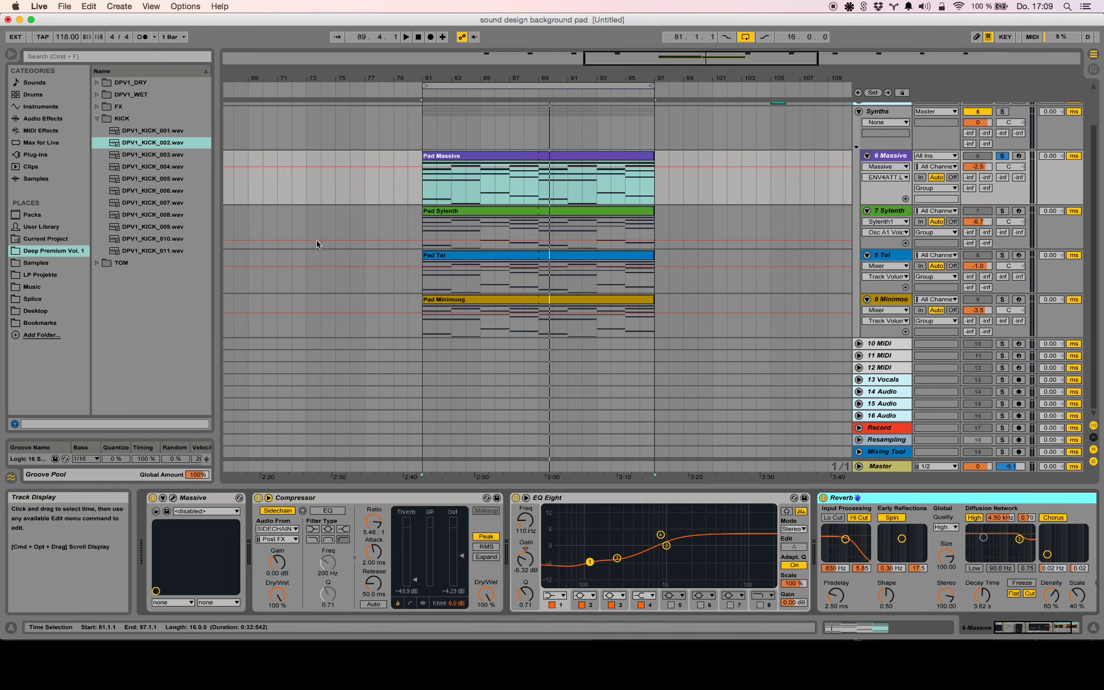
# Compare the Massive pad with and without EQ Eight during playback, leaving the EQ active.
pyautogui.click(598, 505)
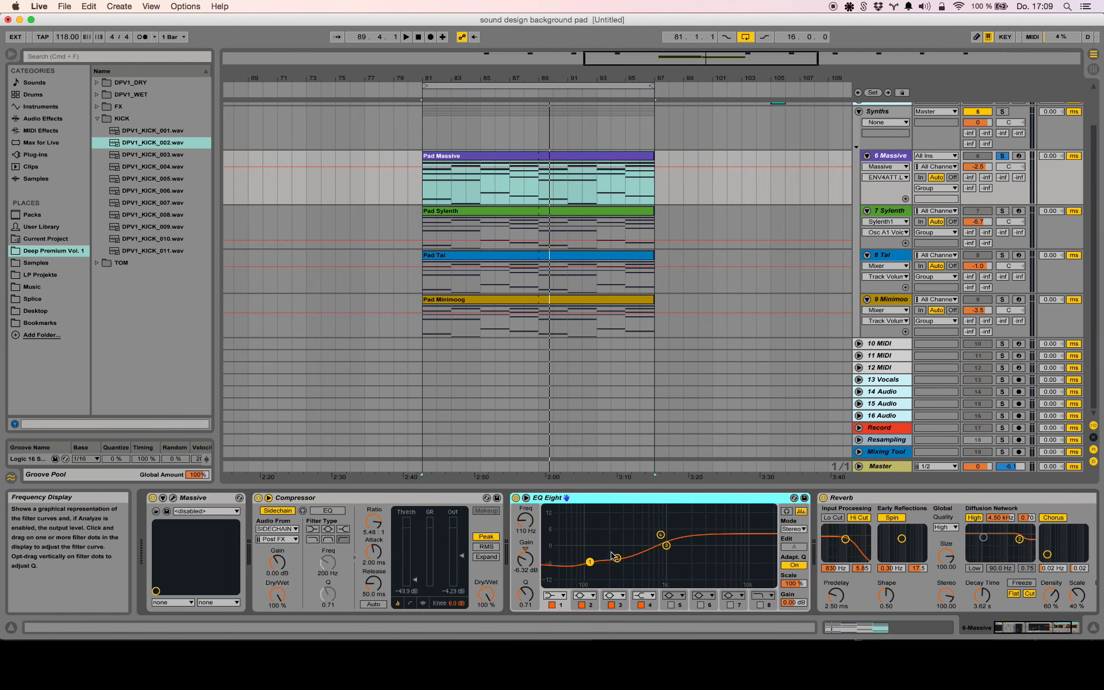
pyautogui.press('space')
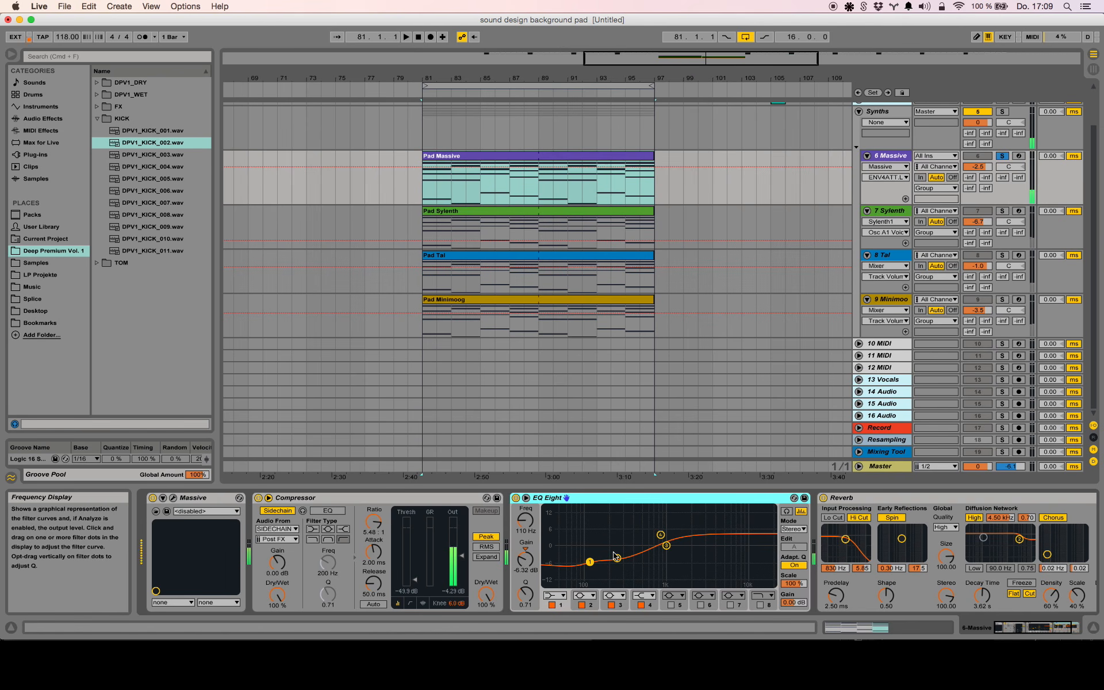
pyautogui.click(515, 498)
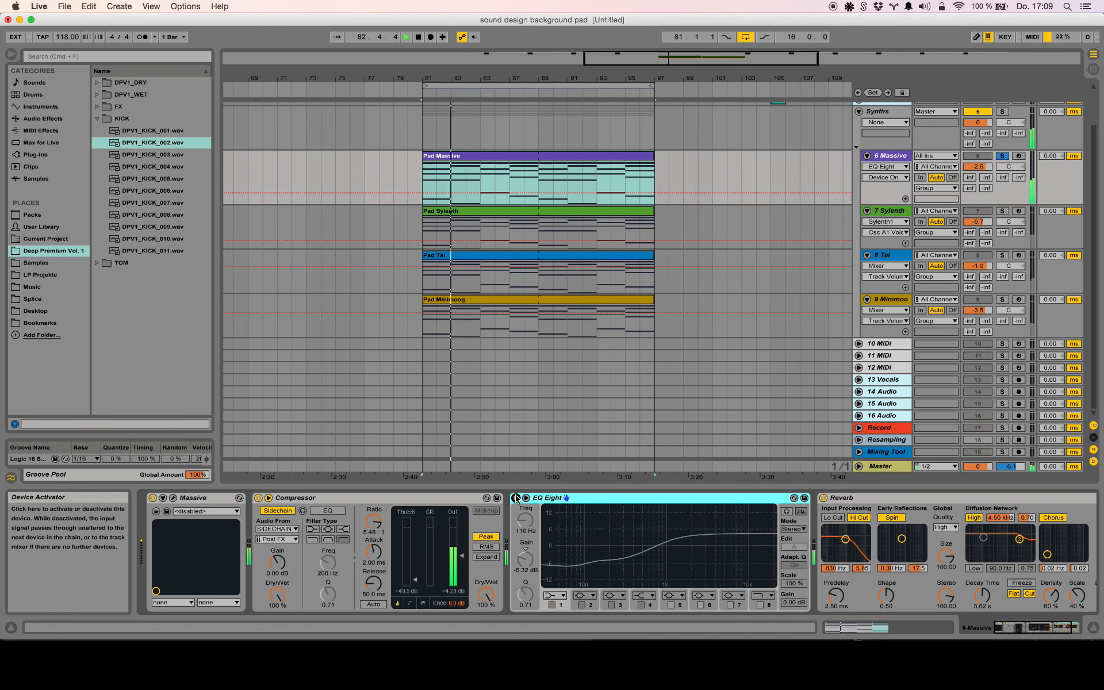
pyautogui.click(515, 498)
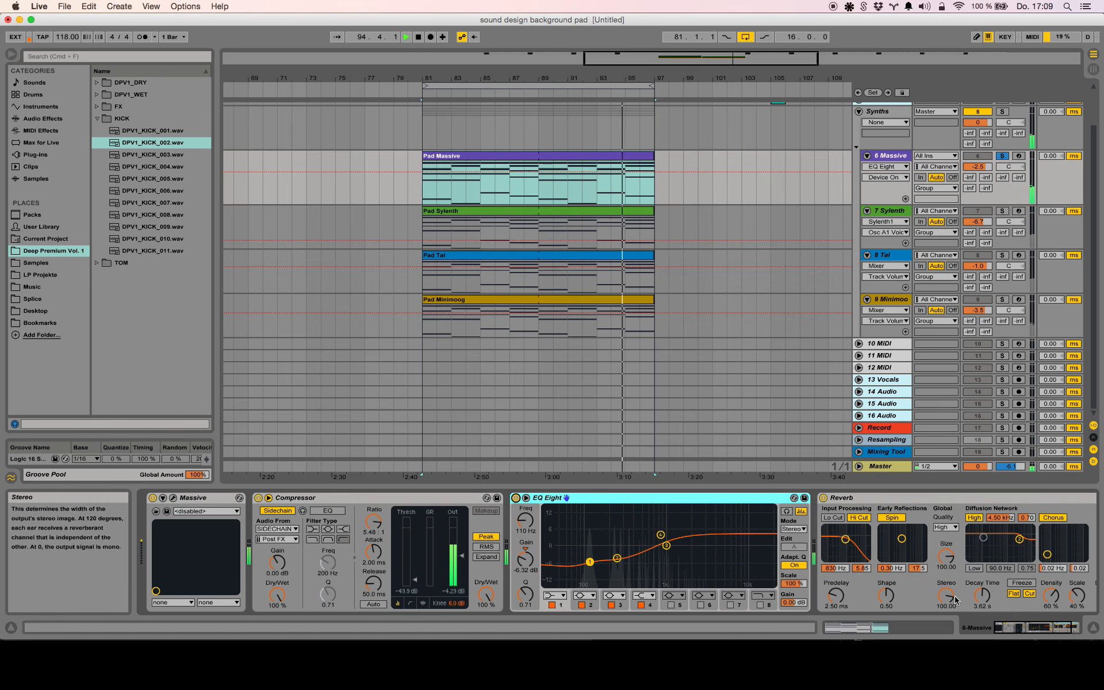
# Compare the Massive pad with and without the Reverb, leave the effect active and stop playback.
pyautogui.click(1034, 631)
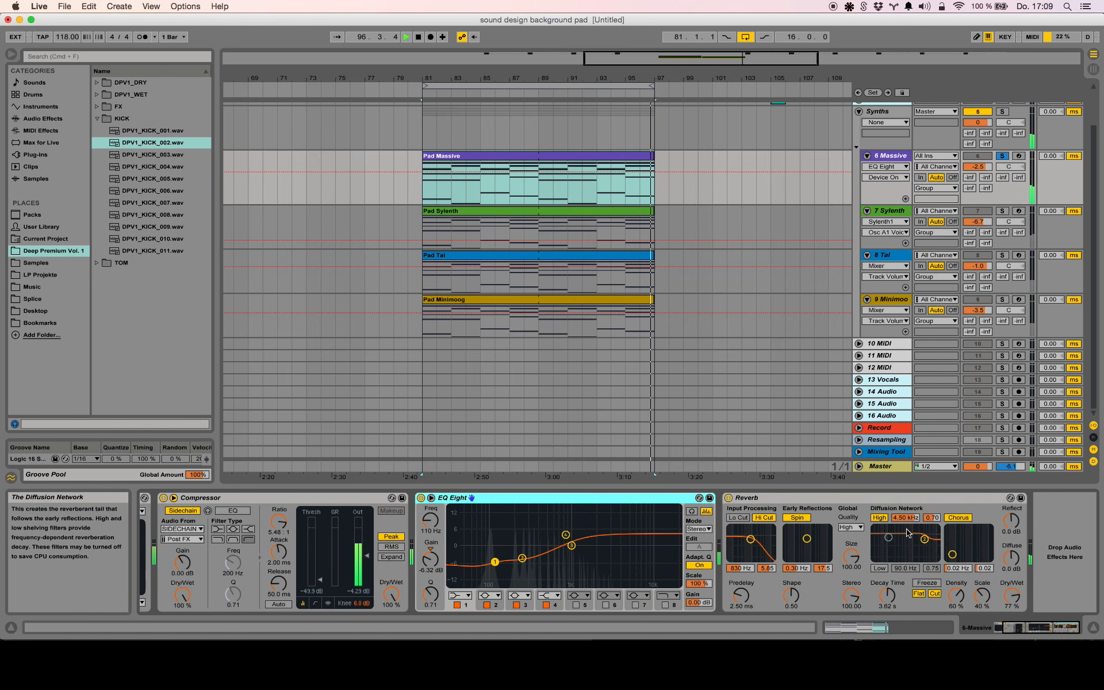
pyautogui.click(729, 498)
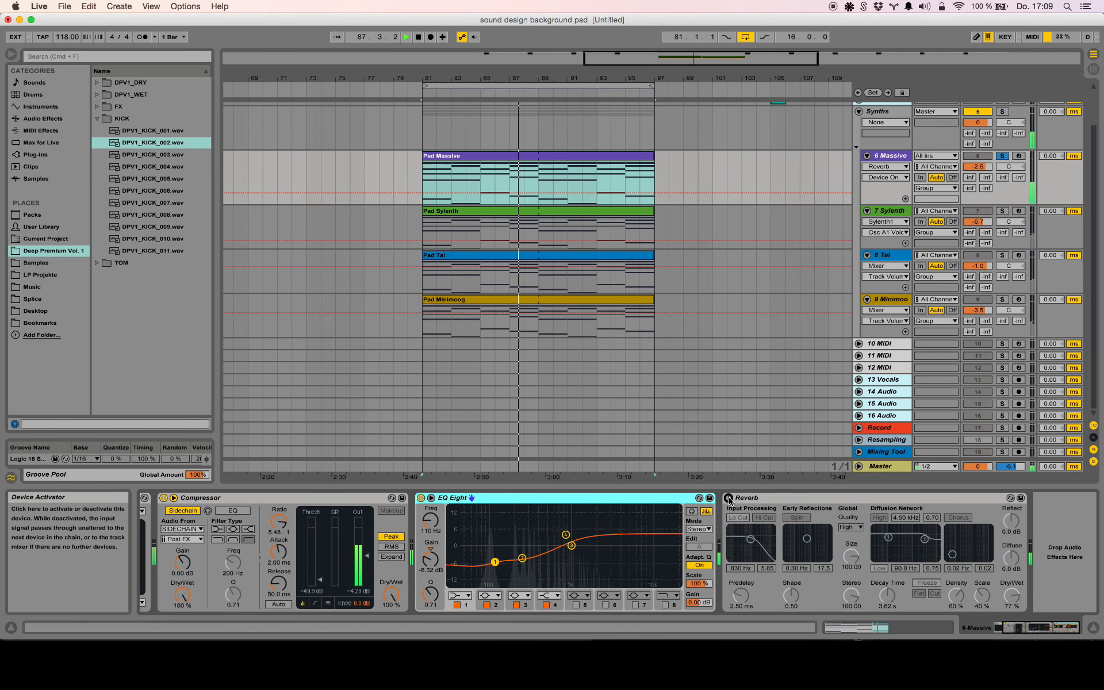
pyautogui.click(728, 498)
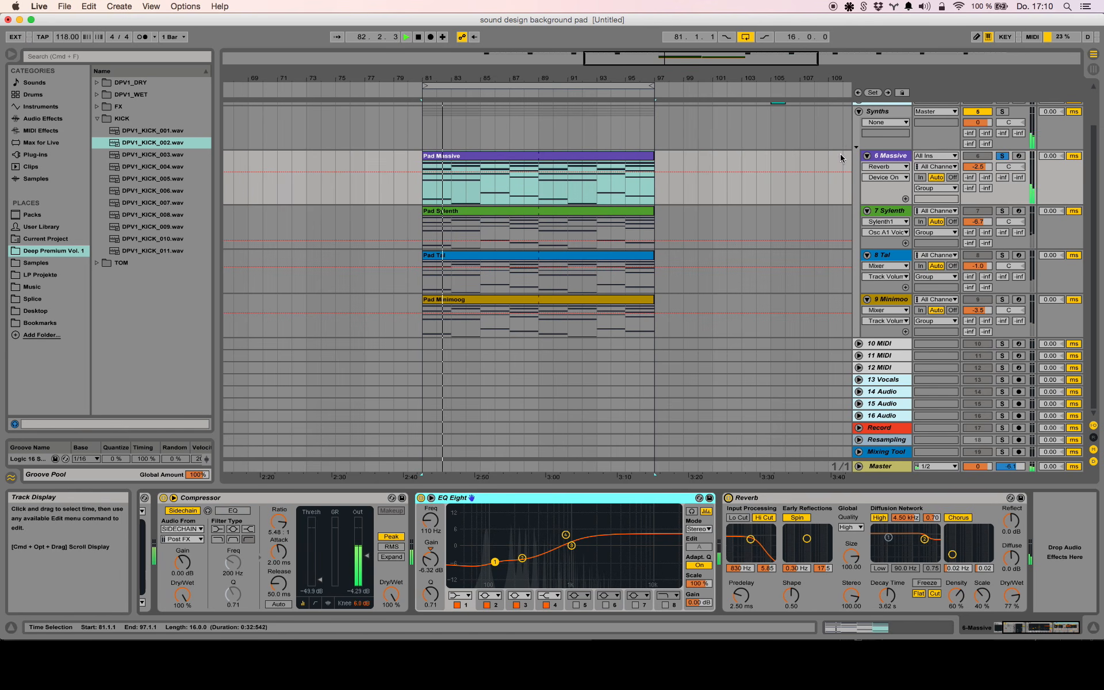
pyautogui.press('space')
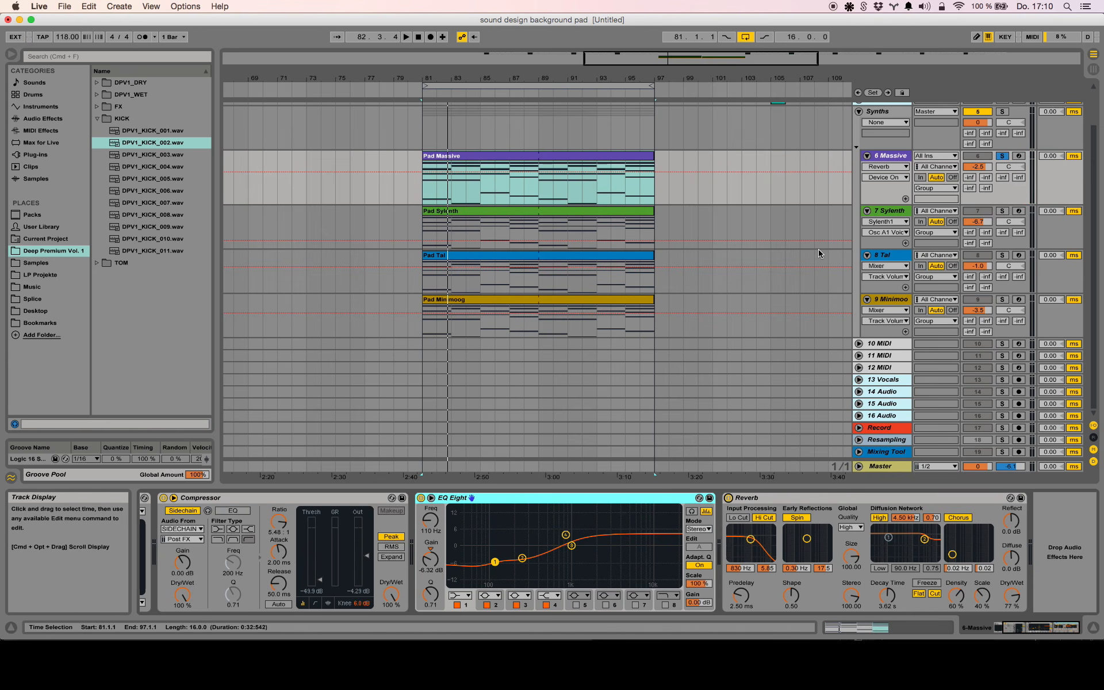
# Solo the Sylenth track and play back its pad, bringing up the Sylenth1 window briefly.
pyautogui.click(888, 214)
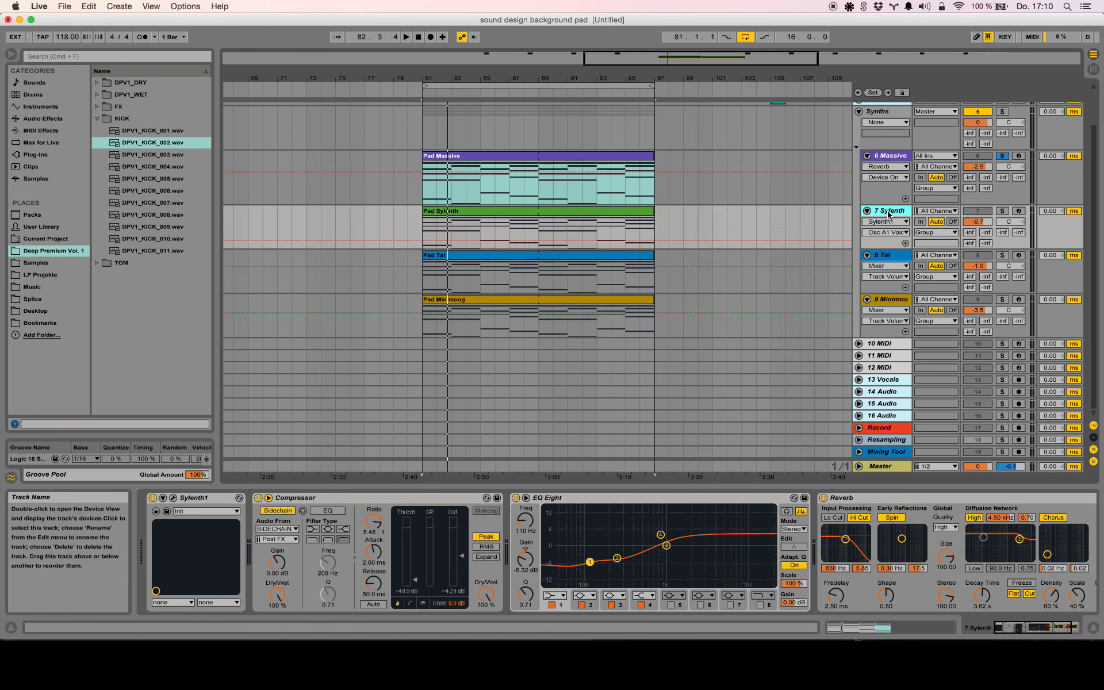
pyautogui.click(1003, 210)
pyautogui.press('space')
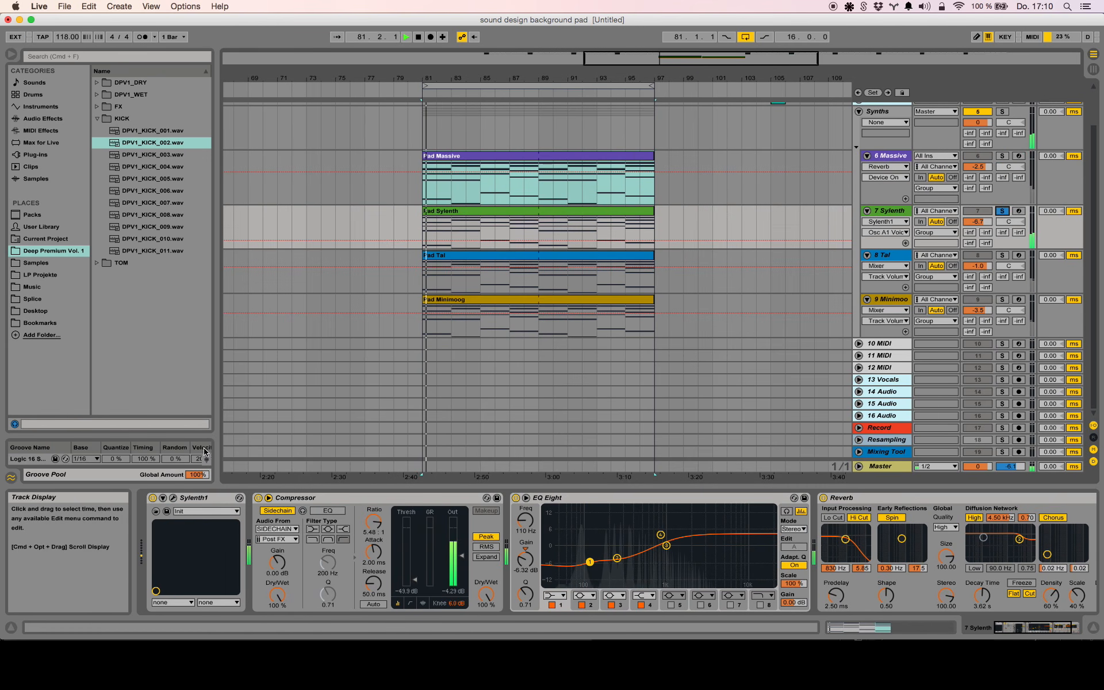
pyautogui.click(173, 498)
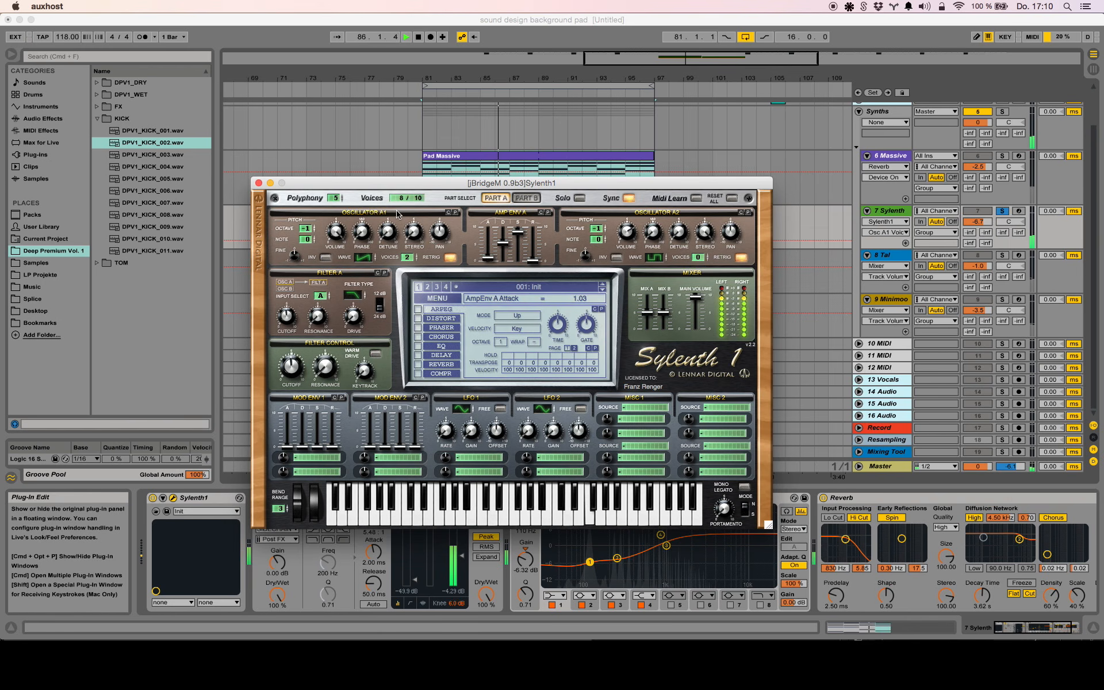
pyautogui.click(435, 155)
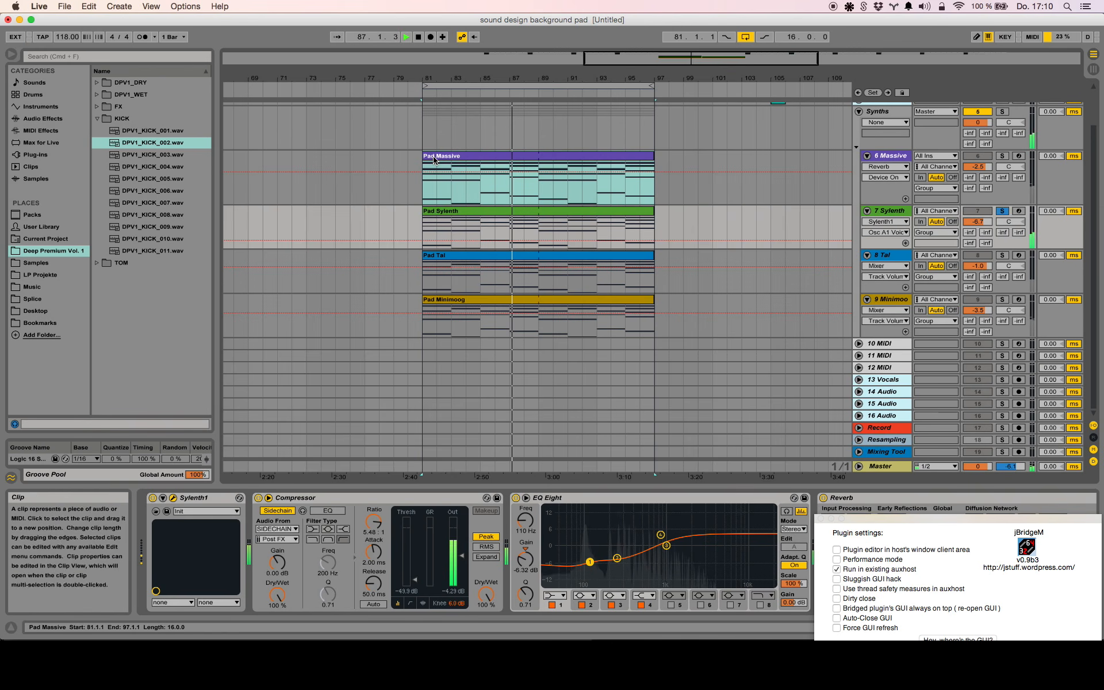
pyautogui.press('space')
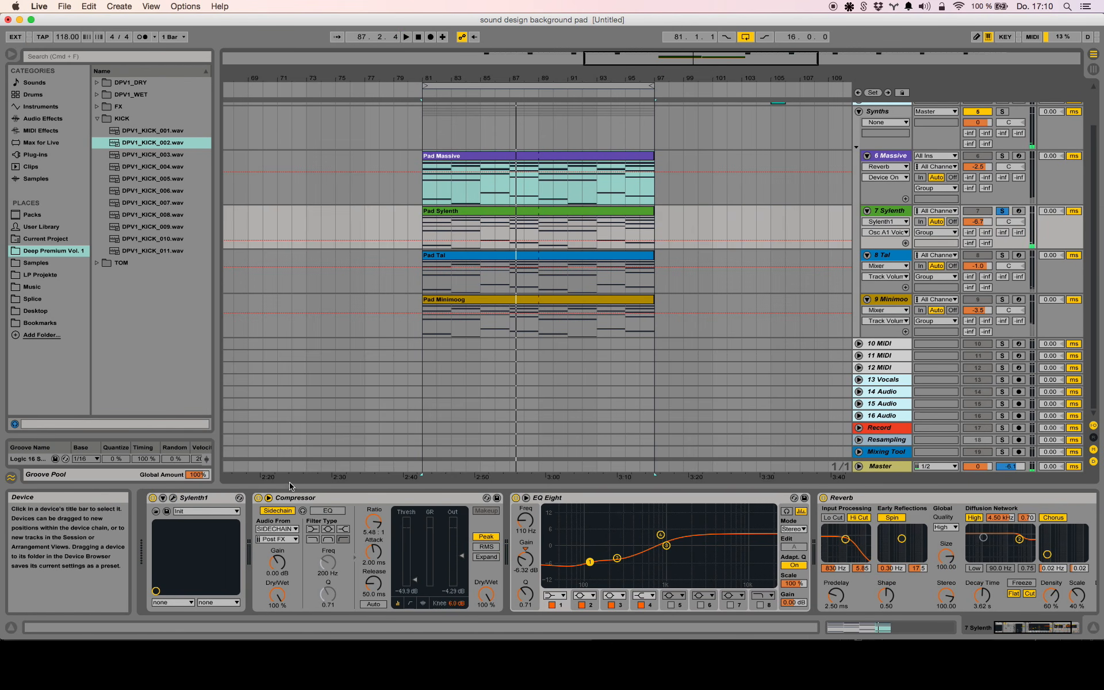
# Reopen the Sylenth1 window and look at Part B before returning to Part A.
pyautogui.click(174, 498)
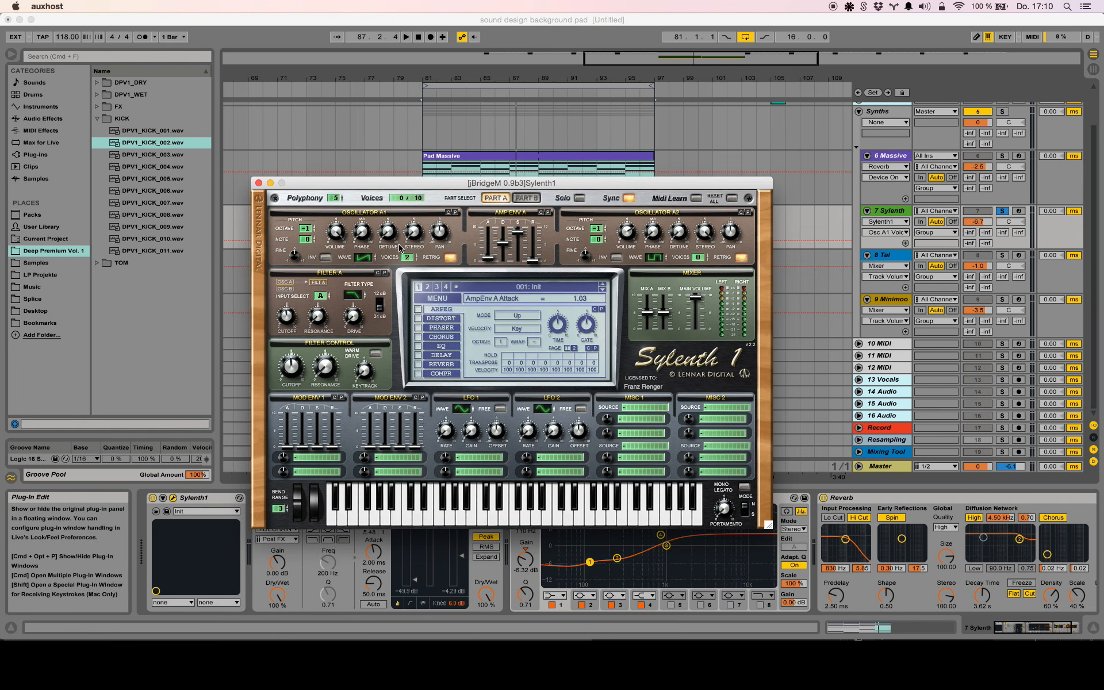
pyautogui.click(524, 199)
pyautogui.click(495, 198)
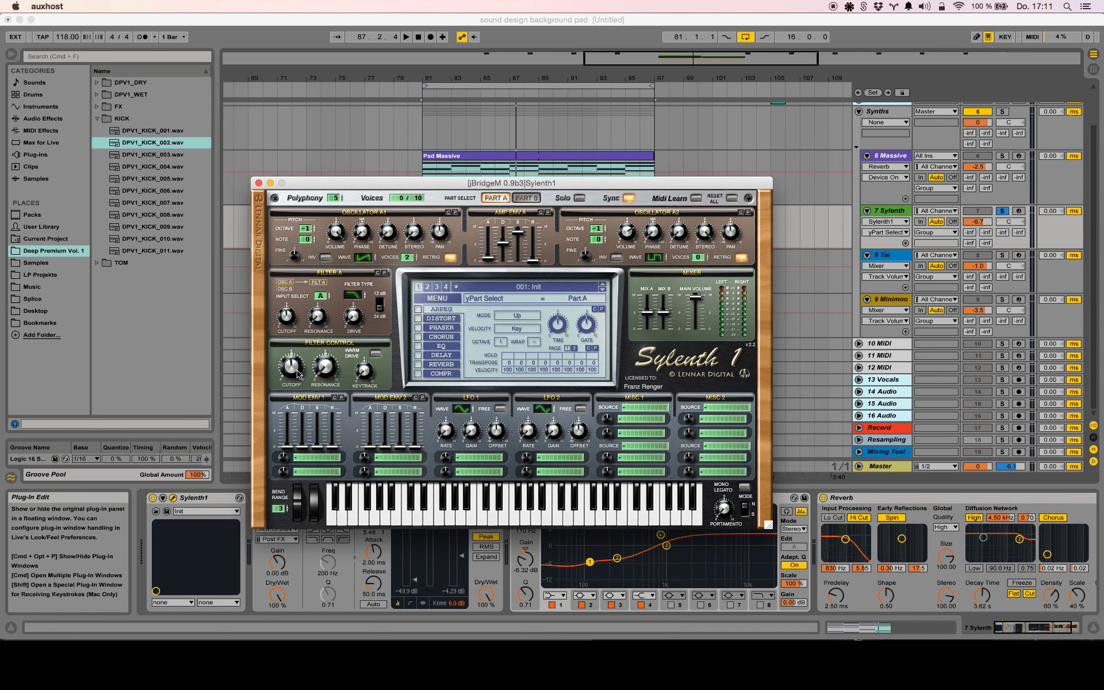
# Play the Sylenth pad, set Sylenth1's filter control cutoff to 104.84 Hz and close the plug-in window.
pyautogui.click(441, 157)
pyautogui.press('space')
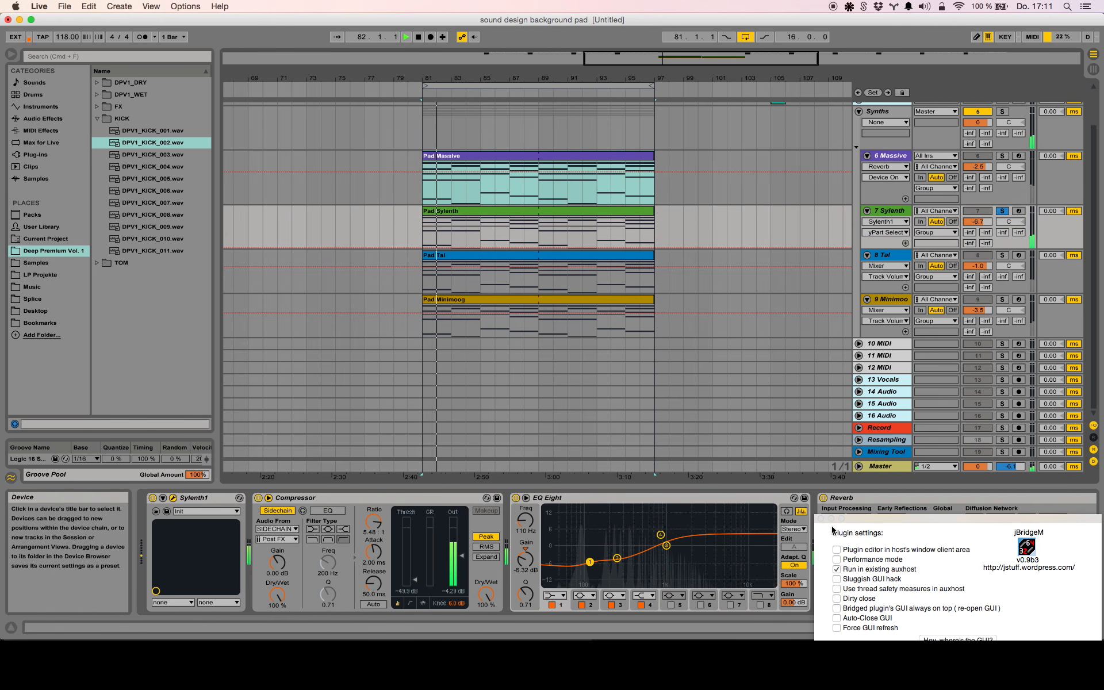
pyautogui.click(821, 519)
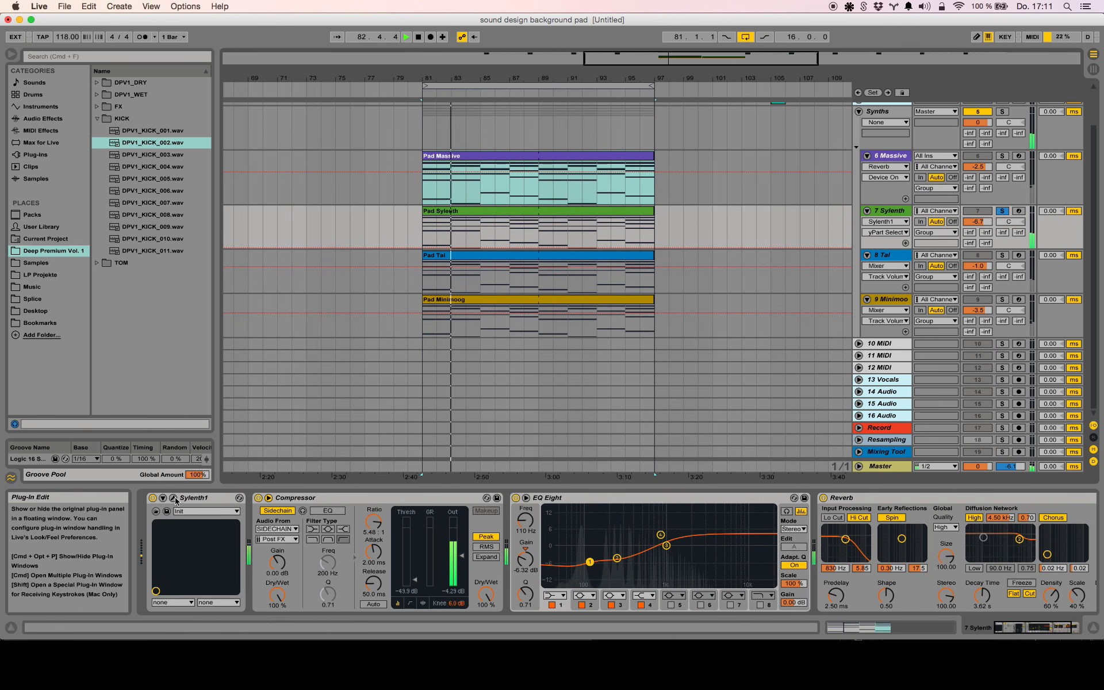
pyautogui.click(239, 497)
pyautogui.moveTo(295, 368); pyautogui.dragTo(295, 355)
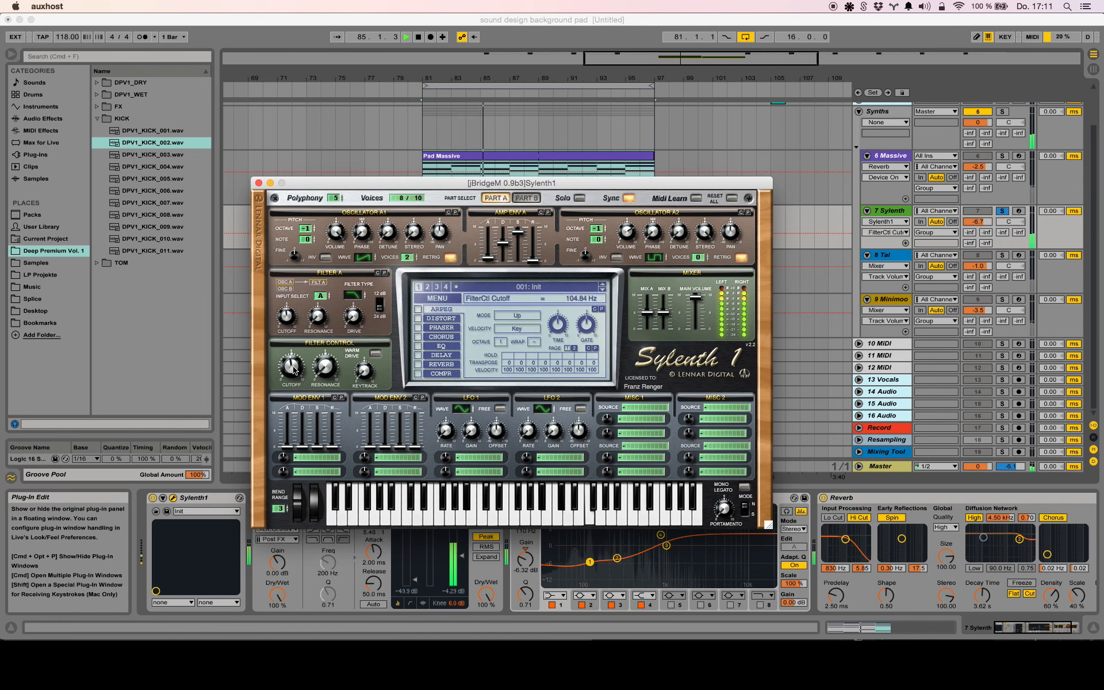
pyautogui.click(259, 183)
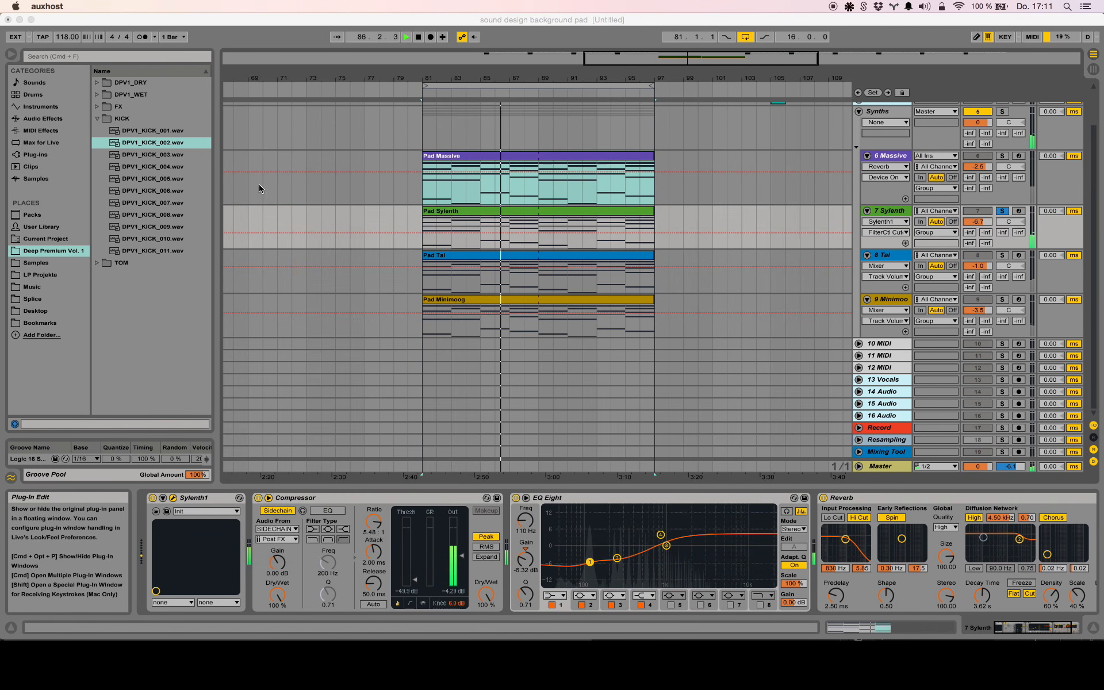
# Stop playback and select the Tal track to show its device chain.
pyautogui.click(921, 201)
pyautogui.press('space')
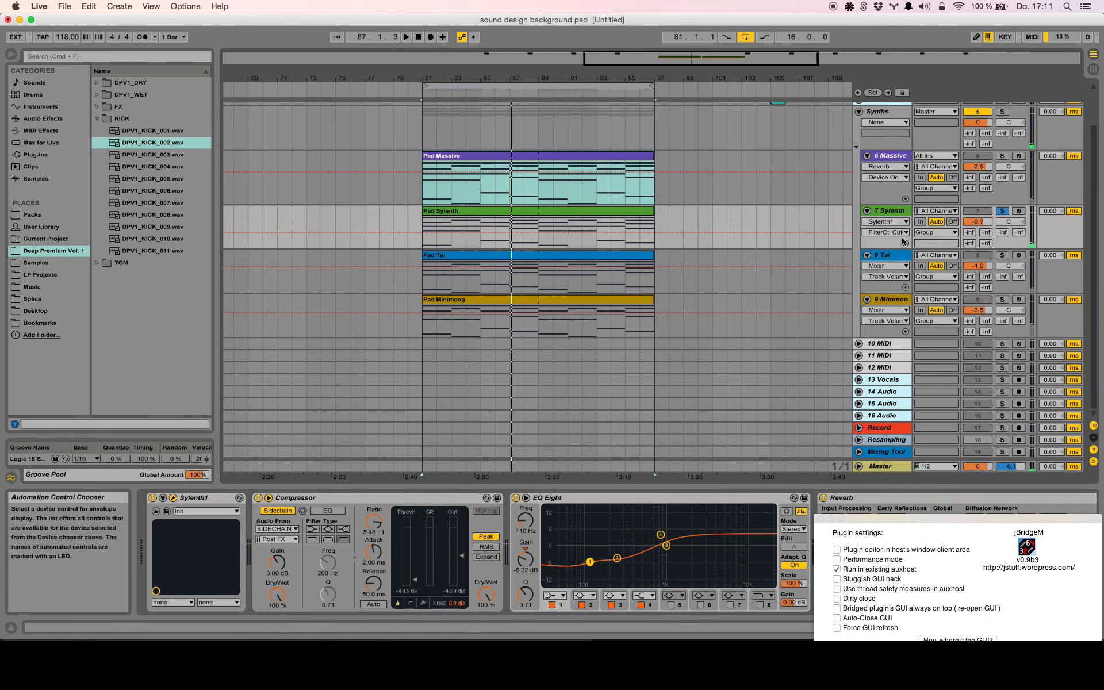
pyautogui.click(1012, 259)
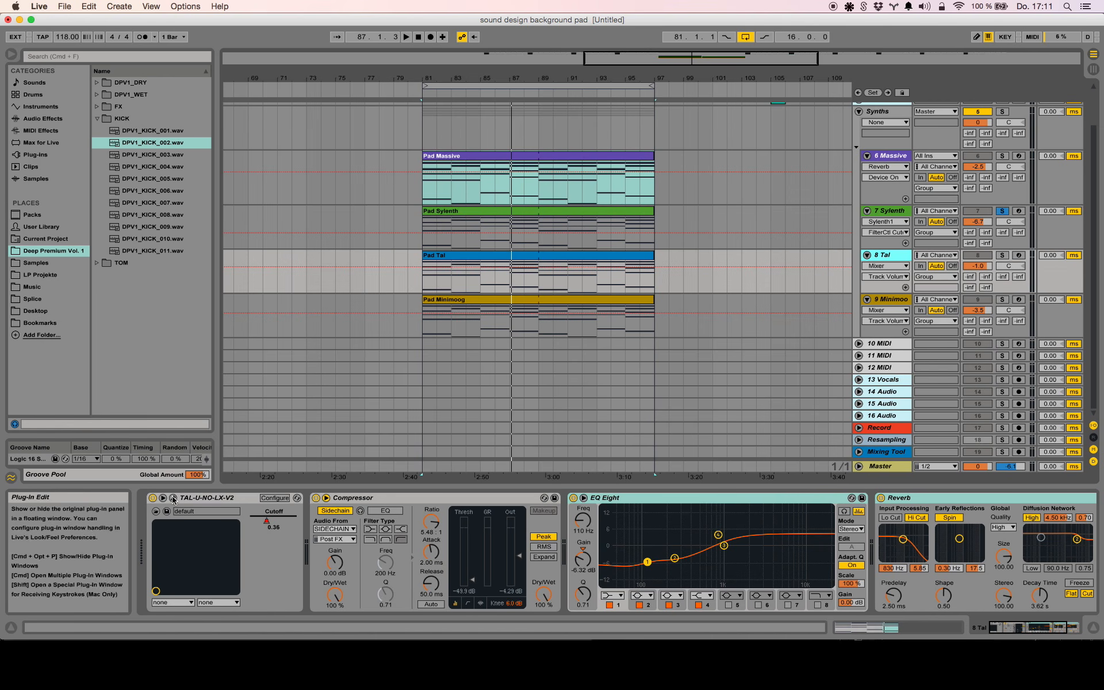
# Solo the Tal track, open the TAL-U-NO-LX window clear of the pad clips and play the Tal pad.
pyautogui.click(1002, 255)
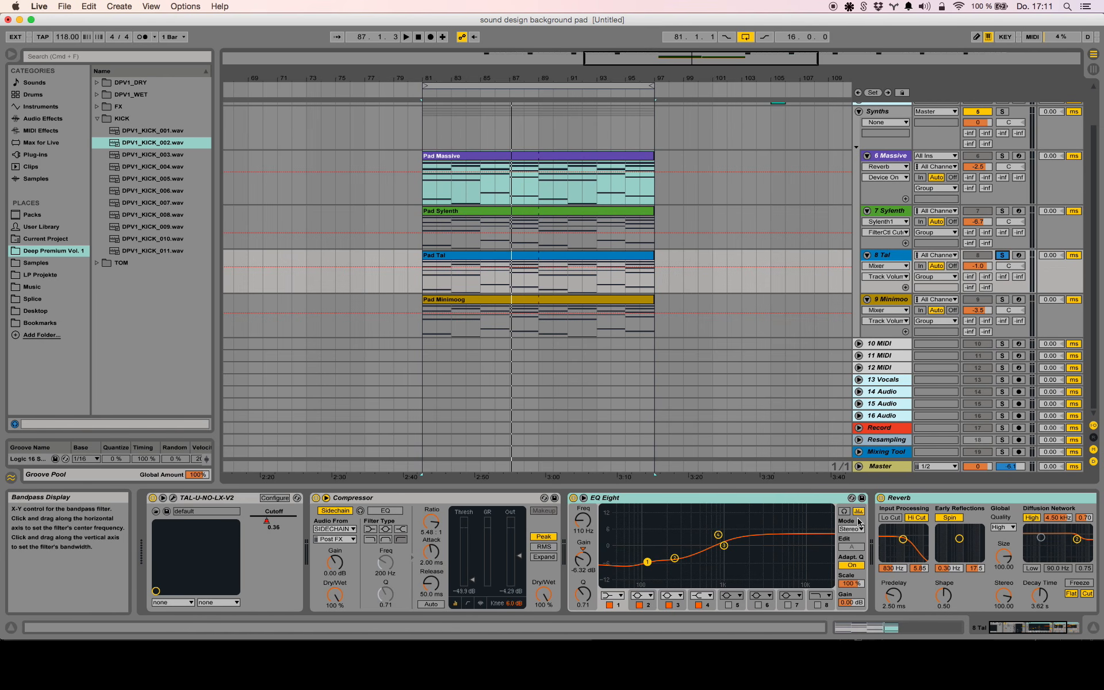
pyautogui.click(173, 498)
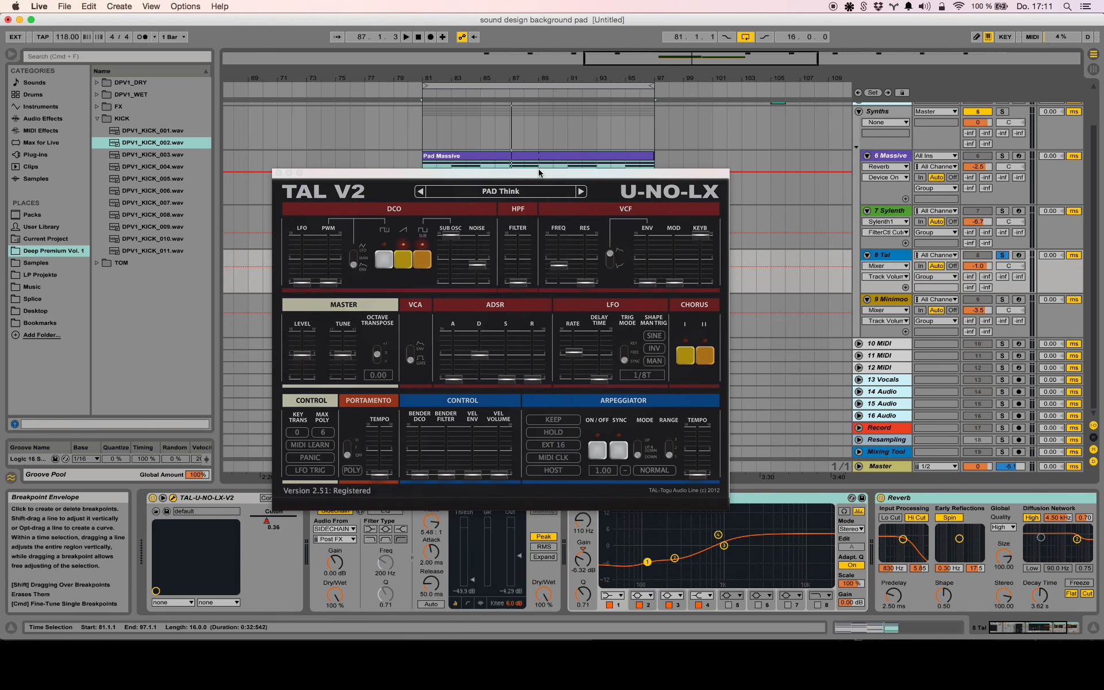
pyautogui.moveTo(540, 175); pyautogui.dragTo(281, 142)
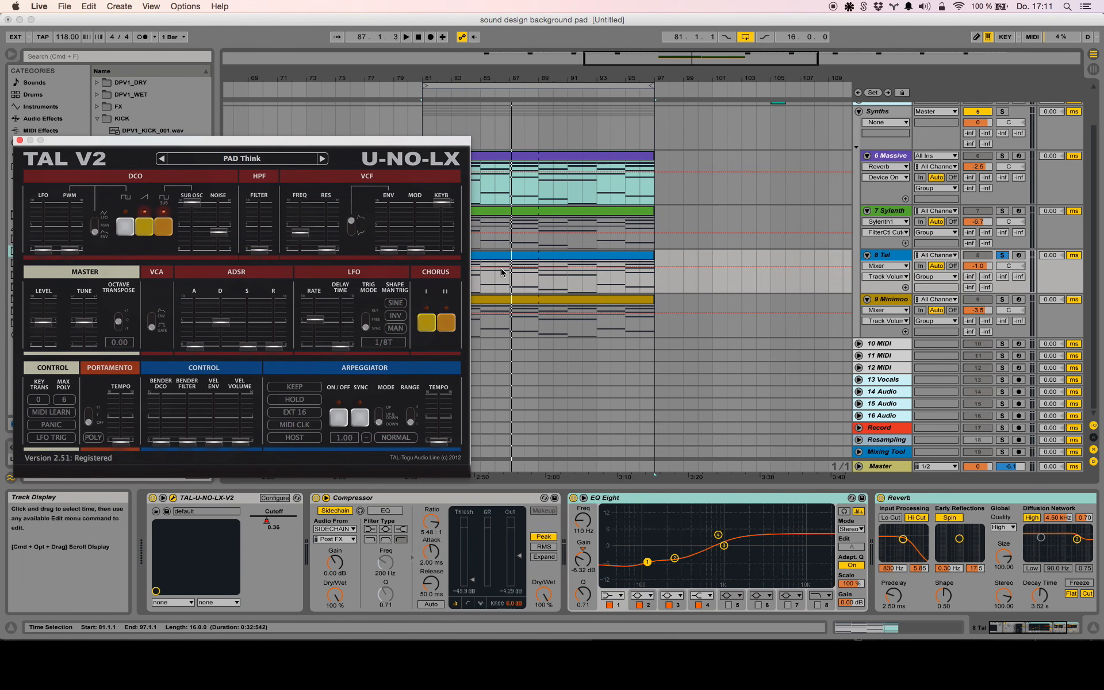
pyautogui.click(507, 261)
pyautogui.press('space')
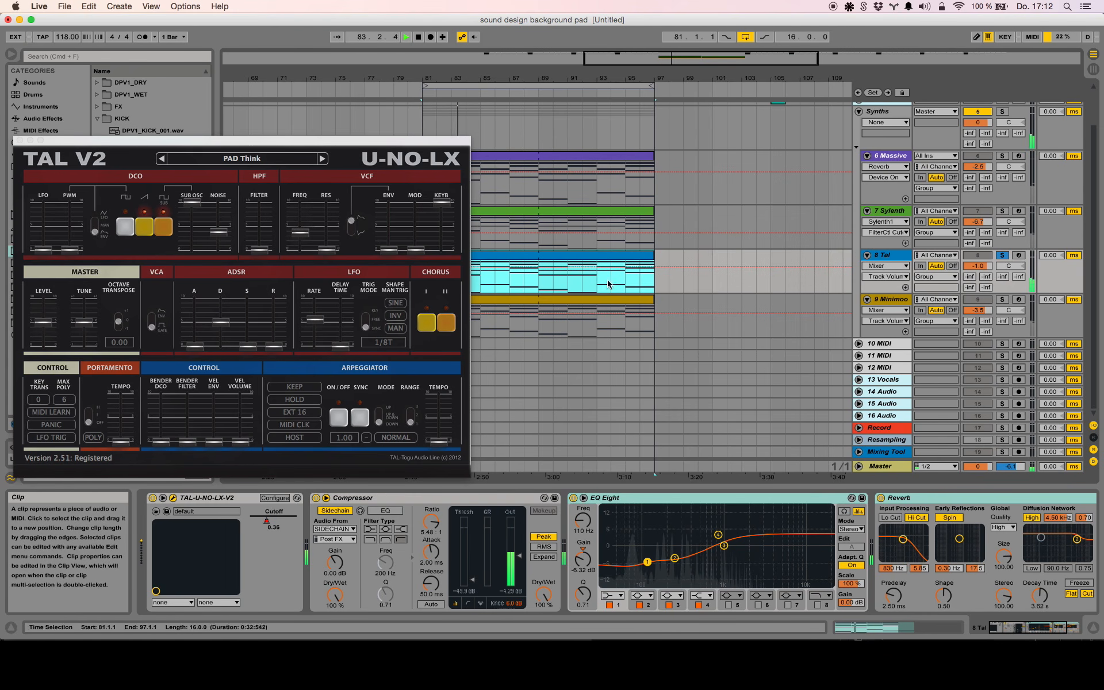
# Compare the Tal pad without and with its Reverb, stop playback and close the TAL-U-NO-LX window.
pyautogui.click(883, 500)
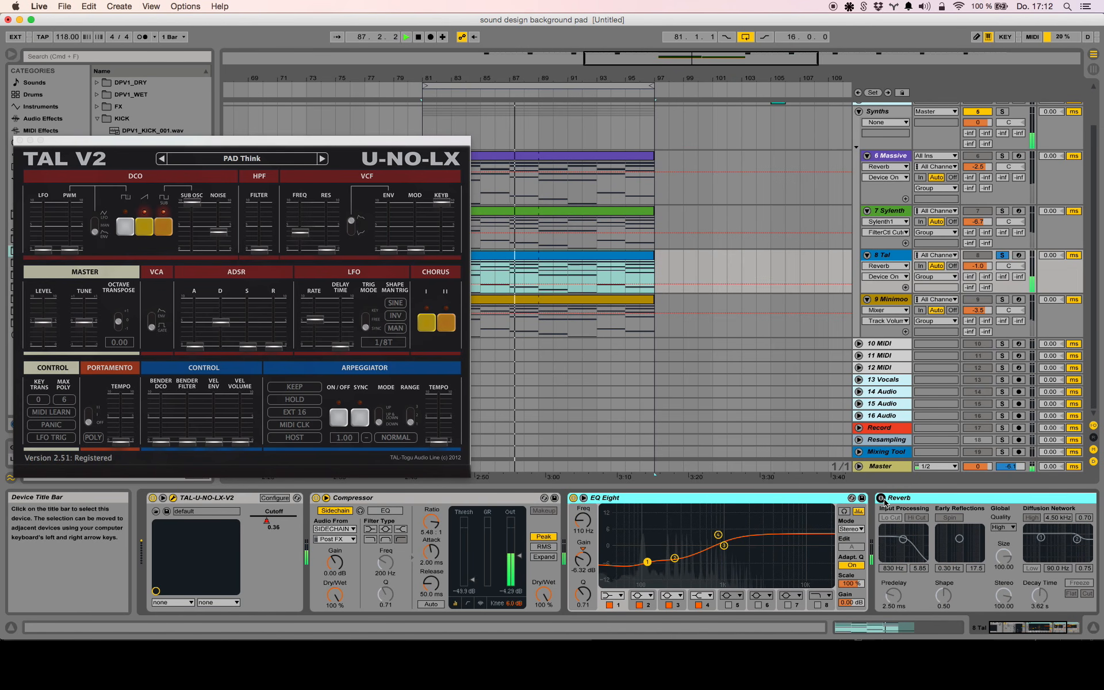
pyautogui.click(882, 498)
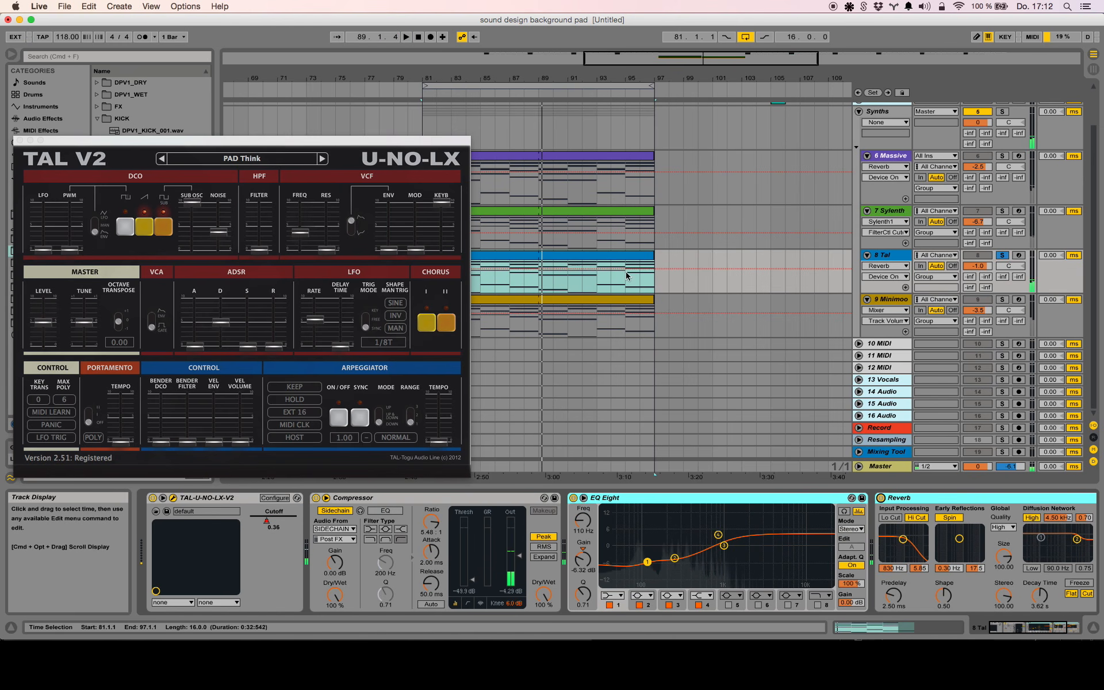
pyautogui.press('space')
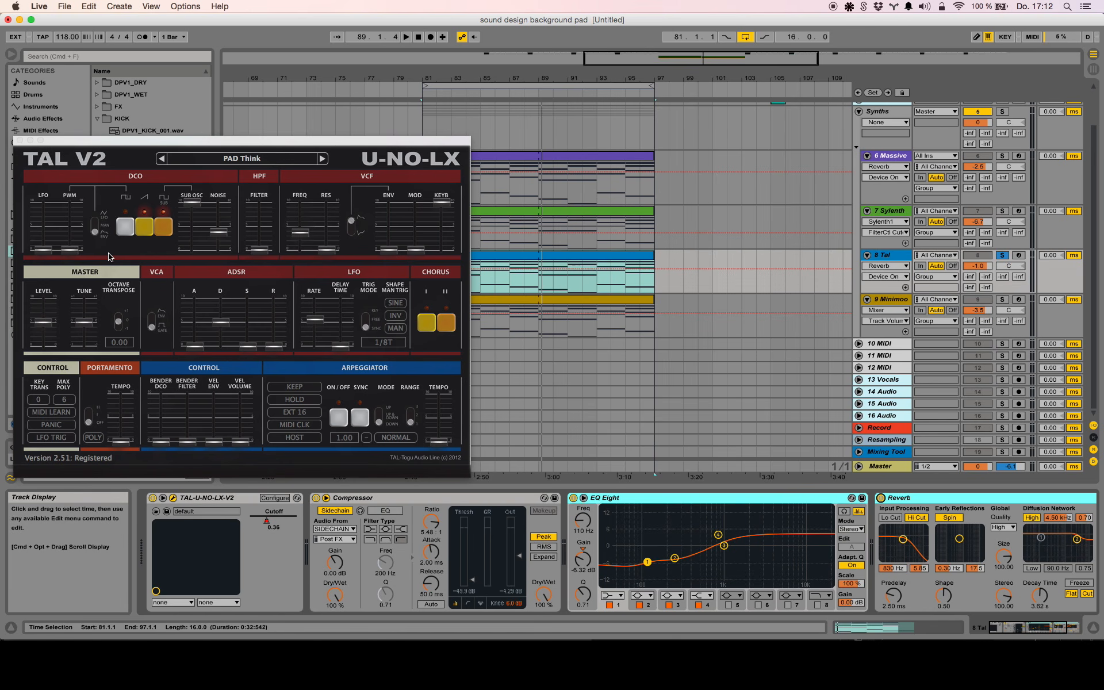
pyautogui.click(19, 140)
# Solo and play the Minimoog track, with the Mini V2 window open and moved clear of the track controls.
pyautogui.click(811, 322)
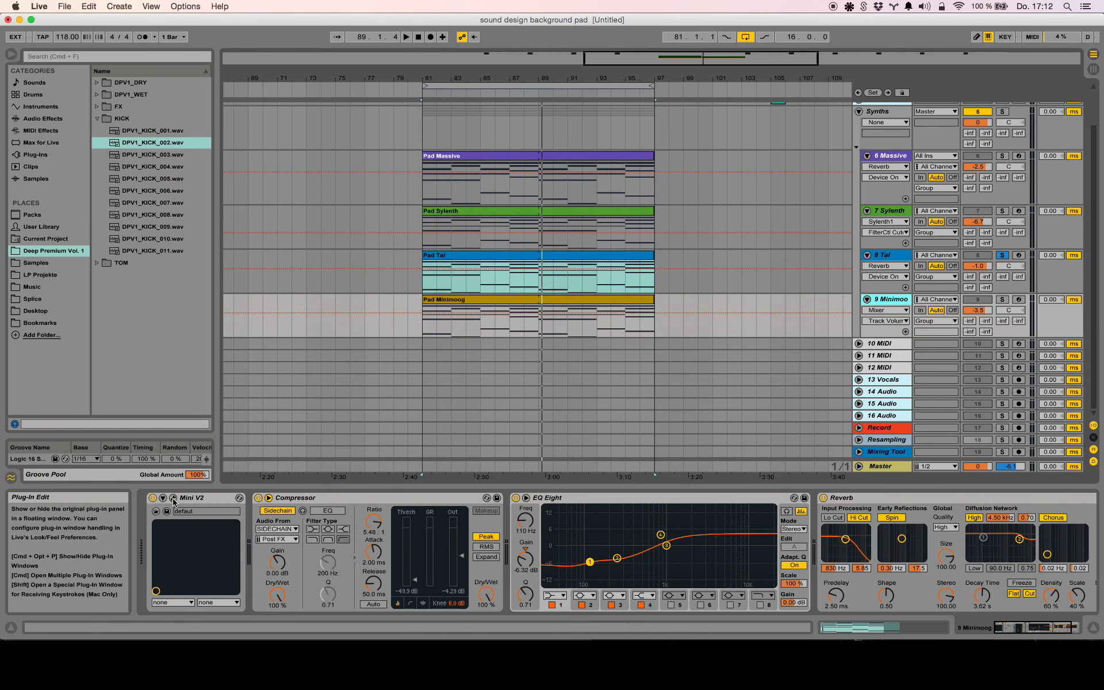
pyautogui.click(1003, 300)
pyautogui.press('space')
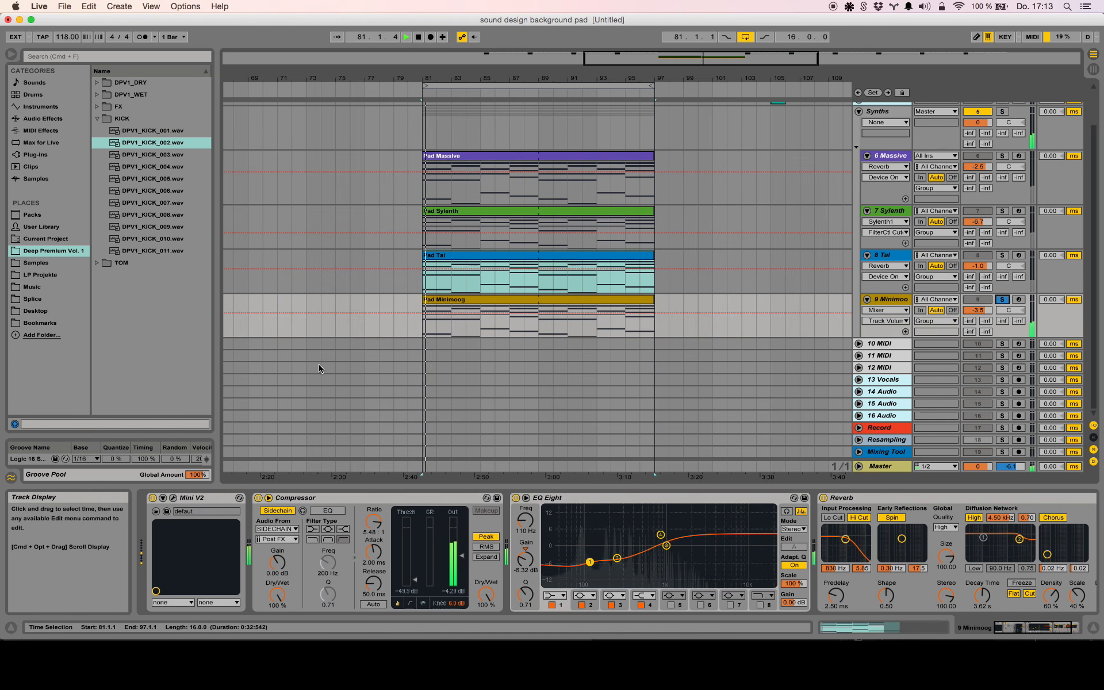
pyautogui.click(173, 498)
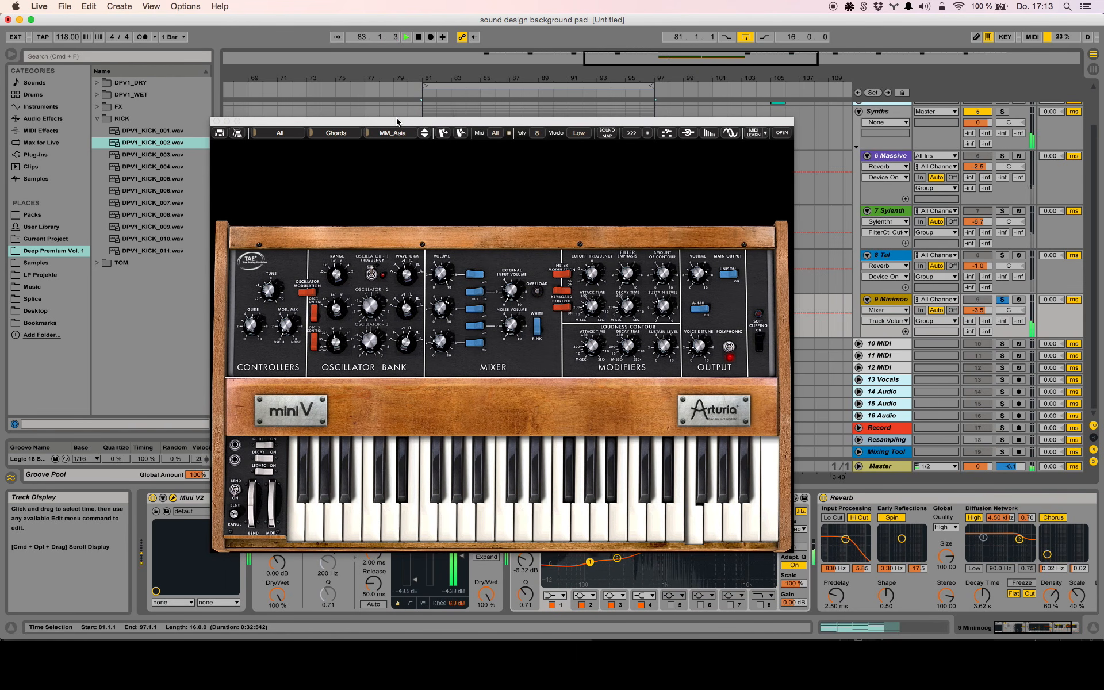
pyautogui.moveTo(397, 122); pyautogui.dragTo(256, 77)
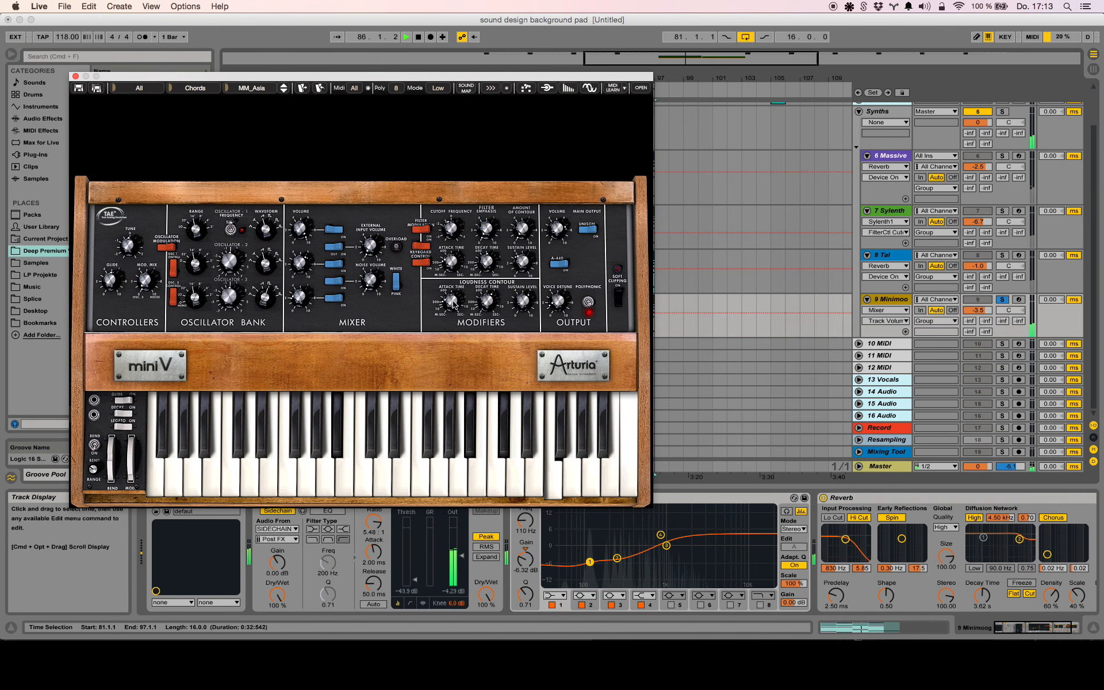
# Examine the Mini V2's oscillator ranges and waveforms, mixer volumes, filter cutoff and emphasis, envelopes and voice detune while the pad plays.
pyautogui.moveTo(455, 305)
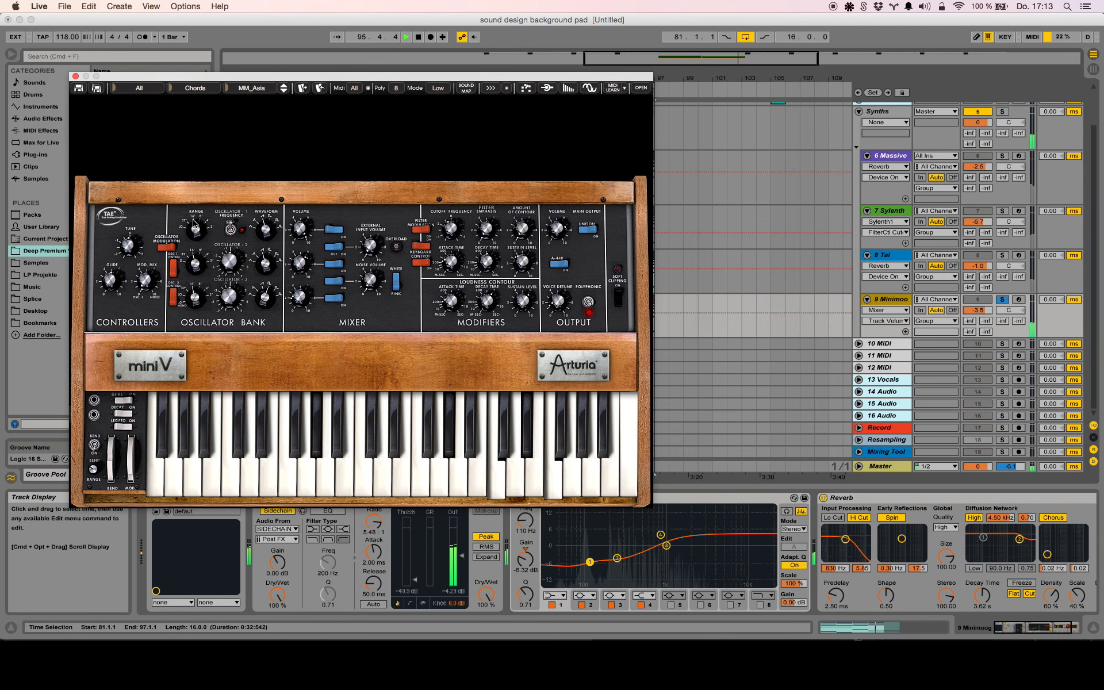
pyautogui.click(199, 227)
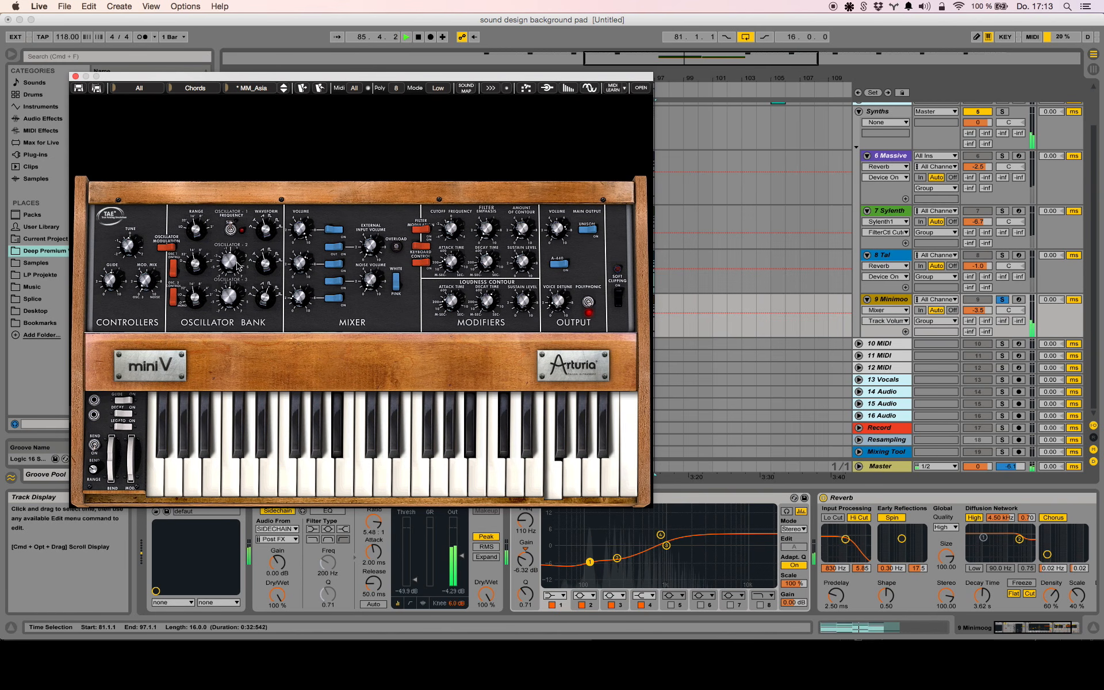
pyautogui.moveTo(270, 297)
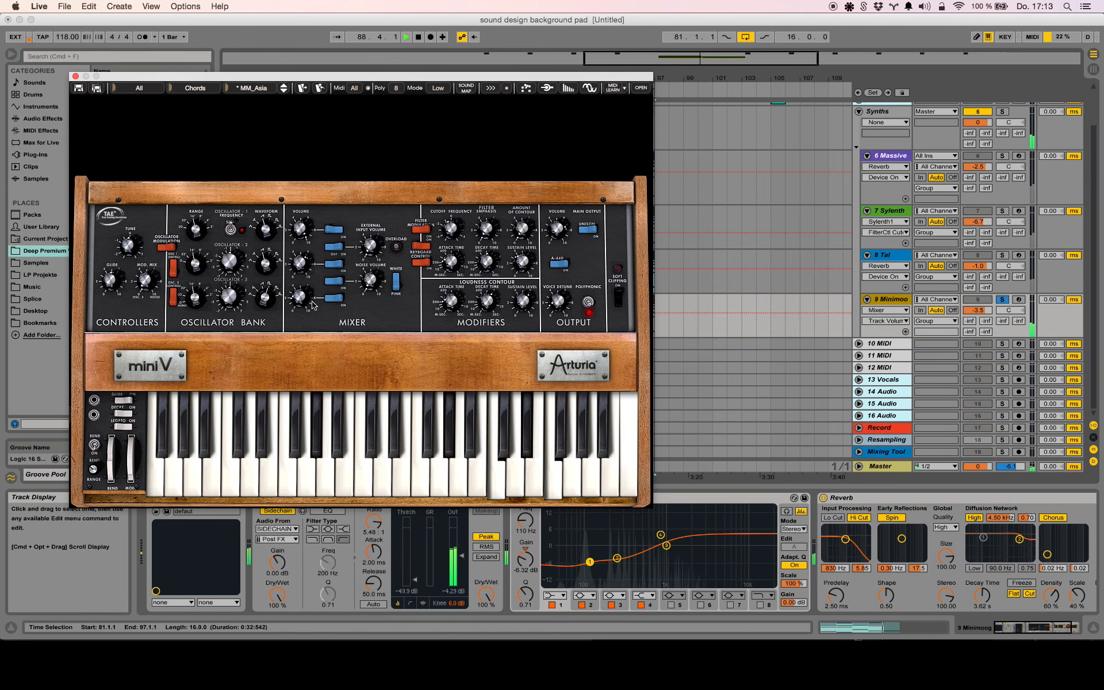
pyautogui.moveTo(303, 299)
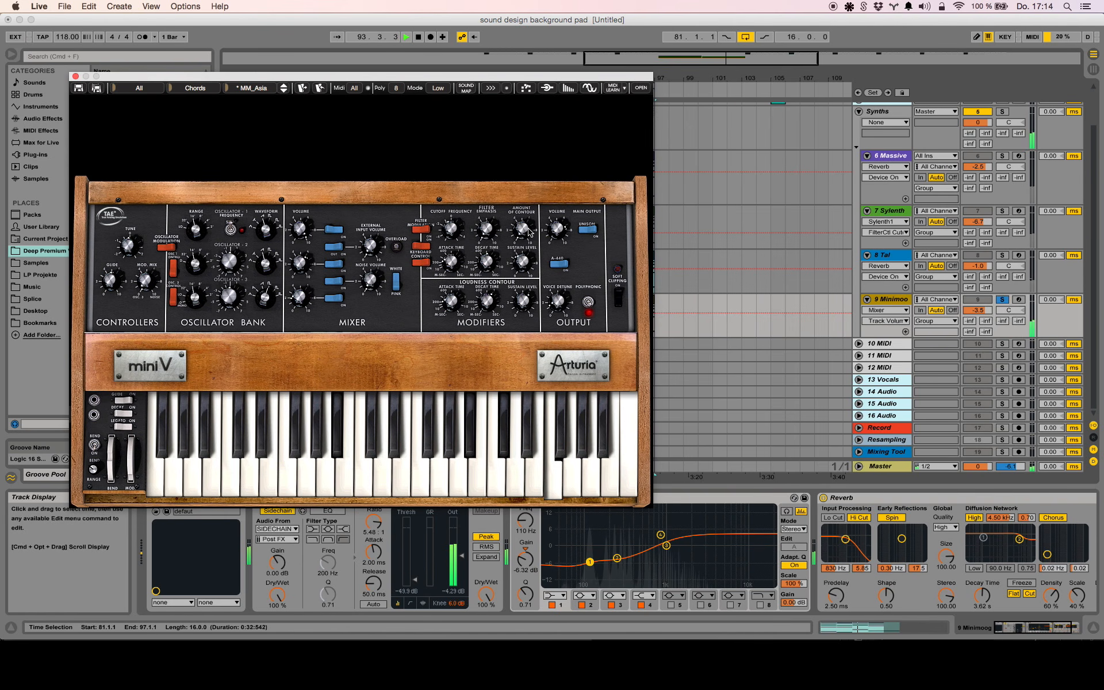
pyautogui.moveTo(528, 231)
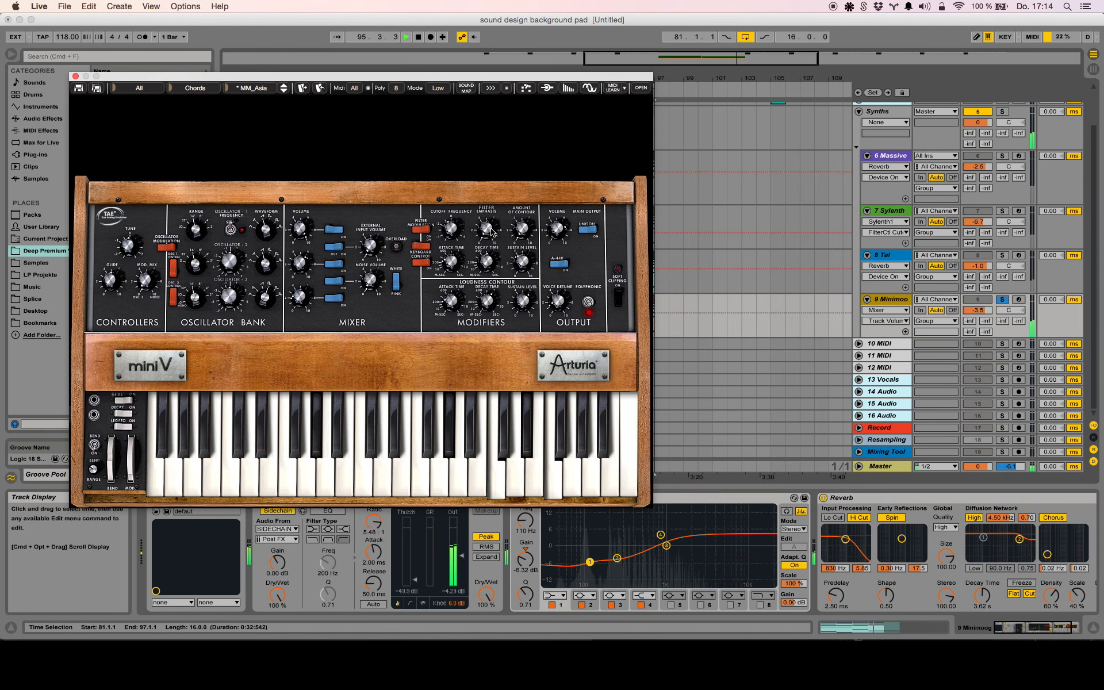
pyautogui.click(453, 230)
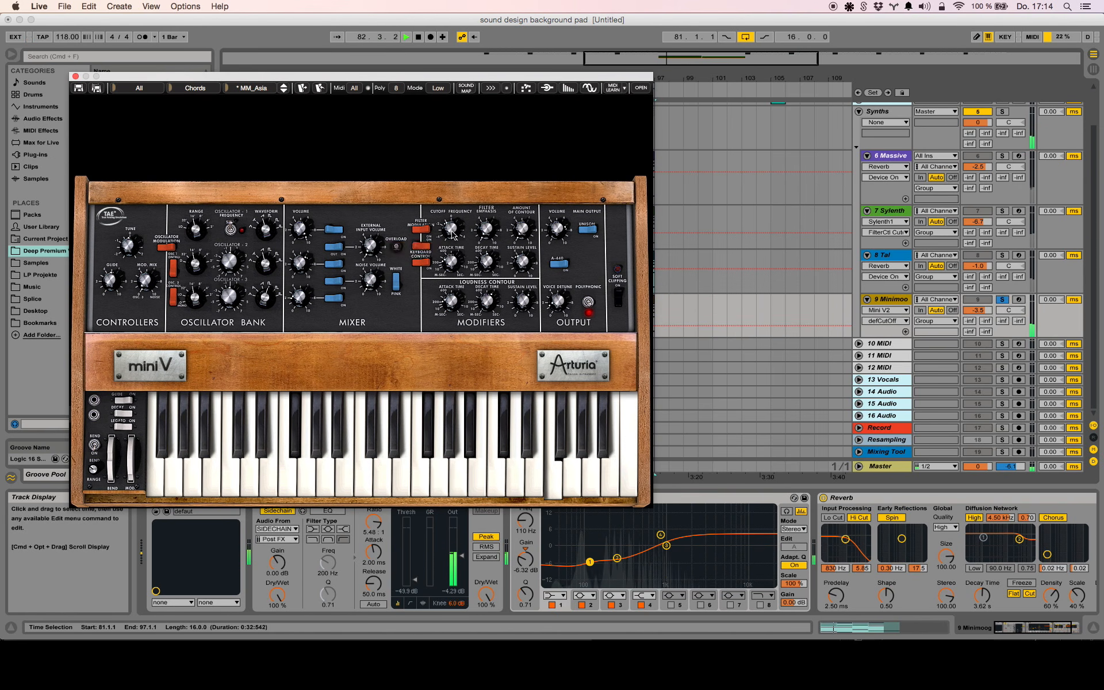
pyautogui.click(494, 234)
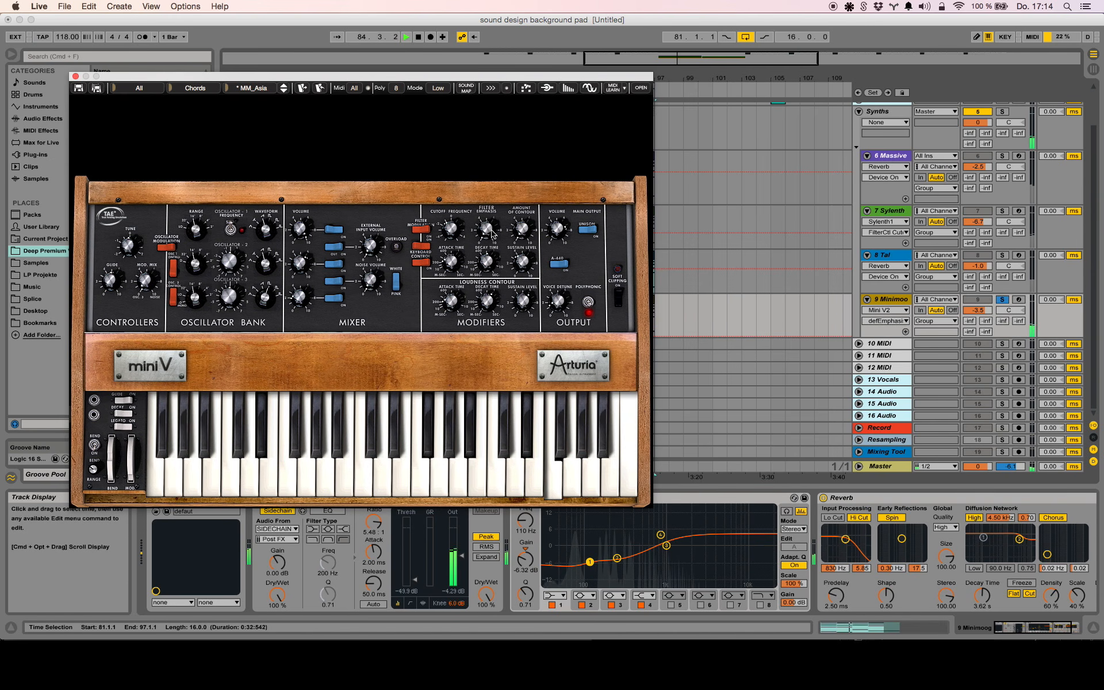
pyautogui.moveTo(559, 305)
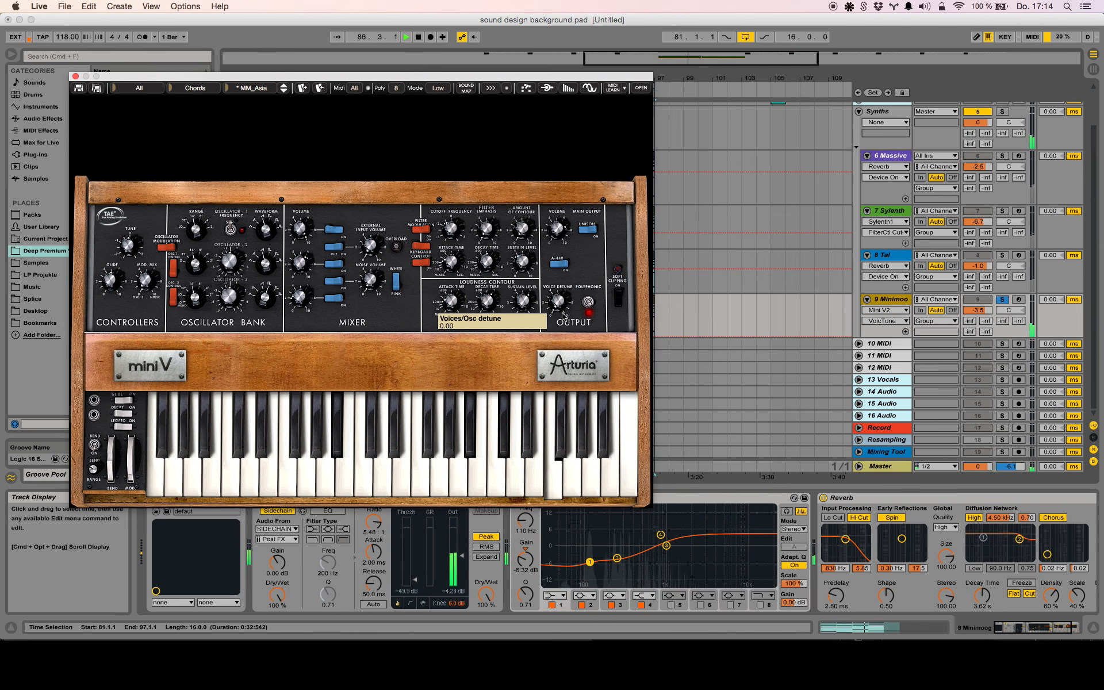
pyautogui.moveTo(562, 315); pyautogui.dragTo(559, 313)
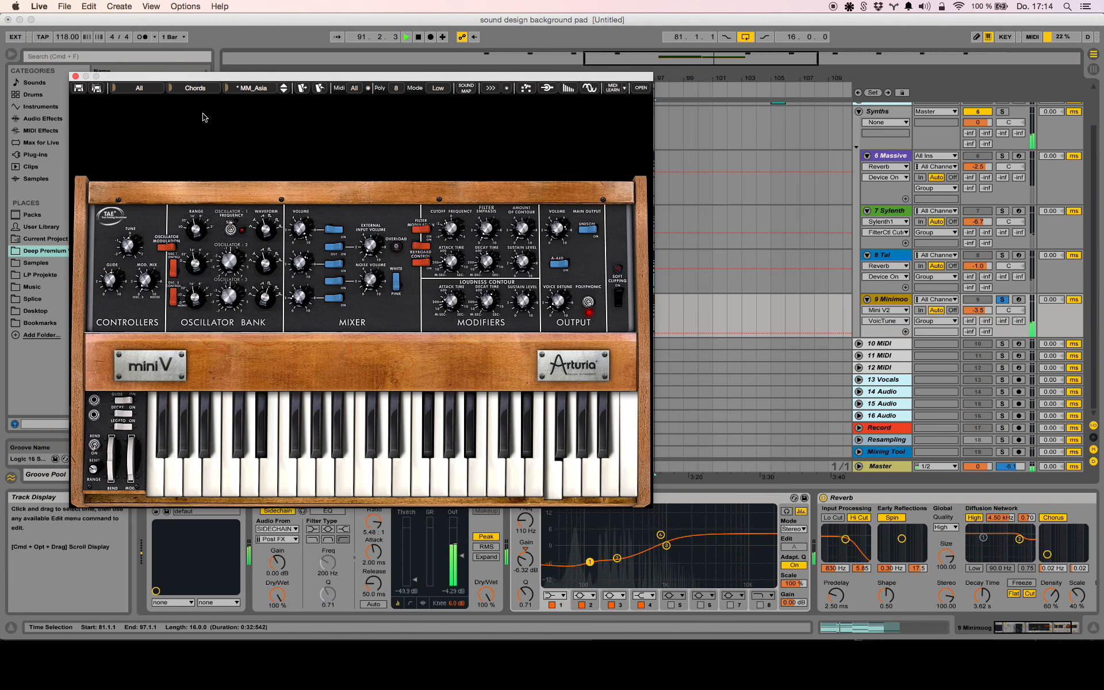
# Close the Mini V2 window and view the Minimoog track's effects through to the end of the Reverb.
pyautogui.click(76, 76)
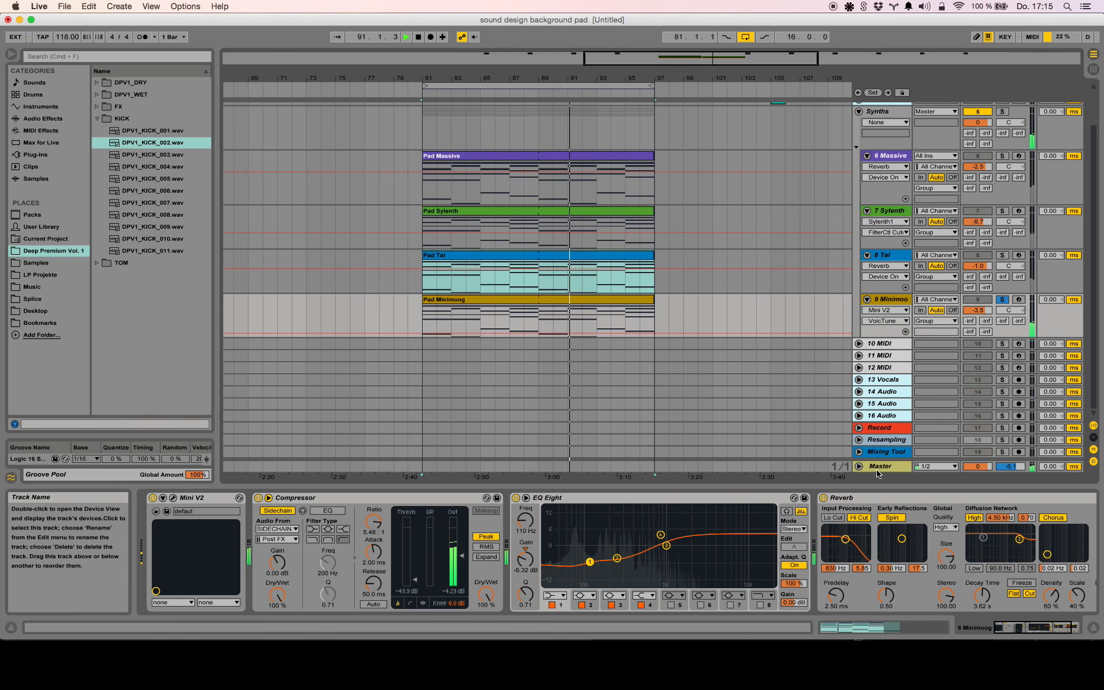
pyautogui.click(1013, 632)
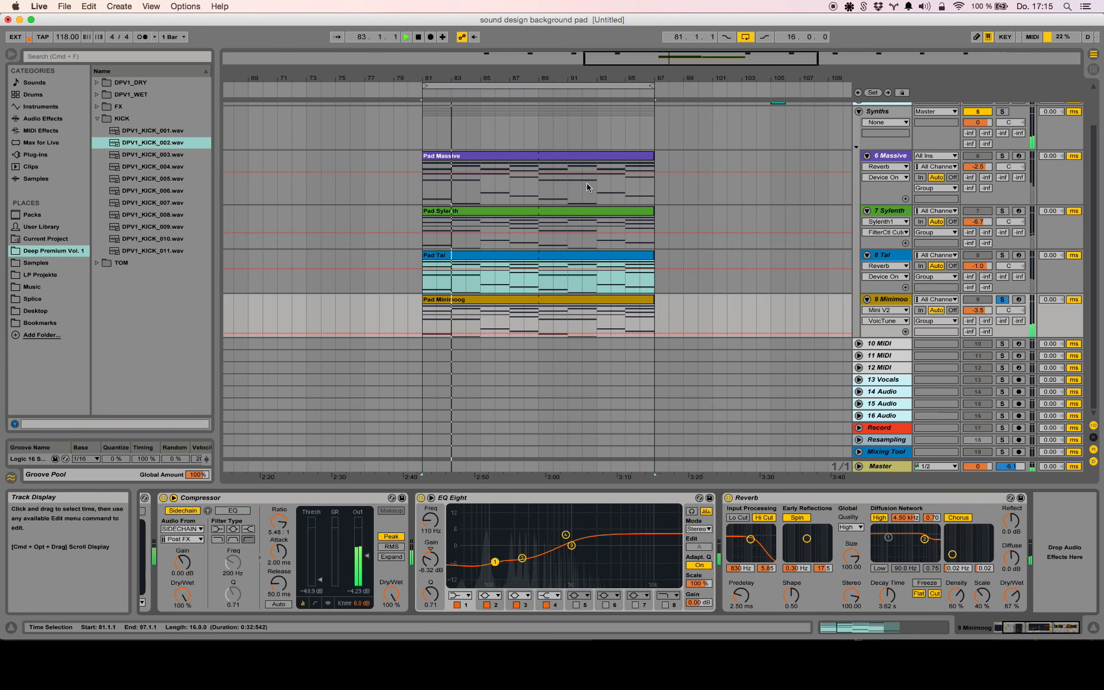
pyautogui.moveTo(558, 78); pyautogui.dragTo(514, 80)
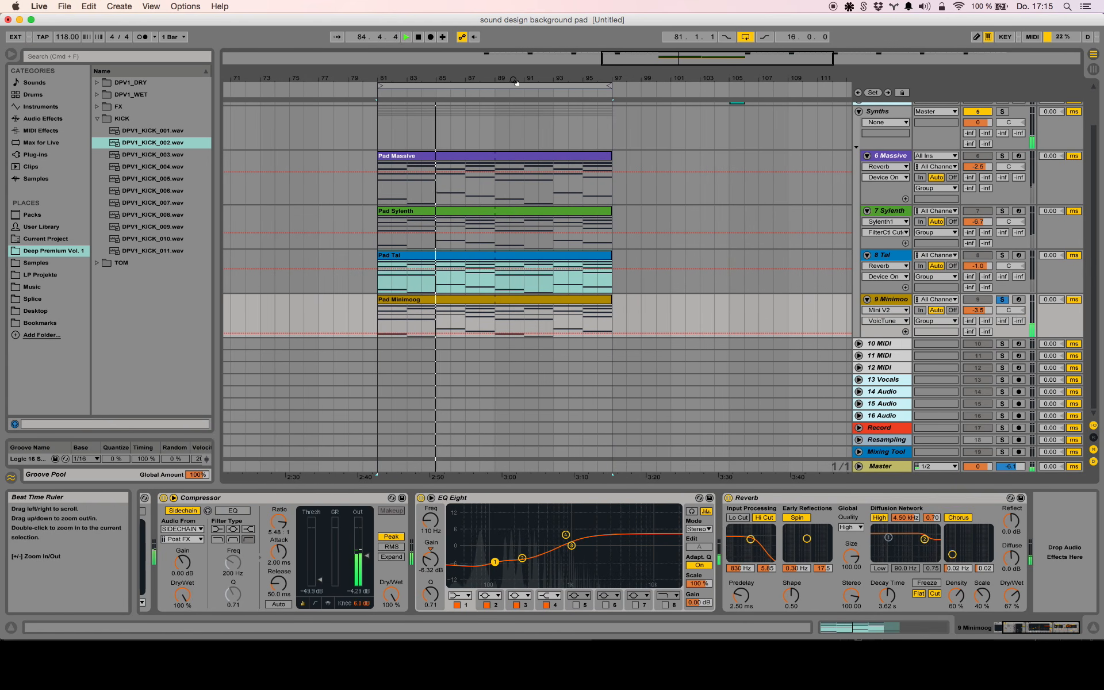